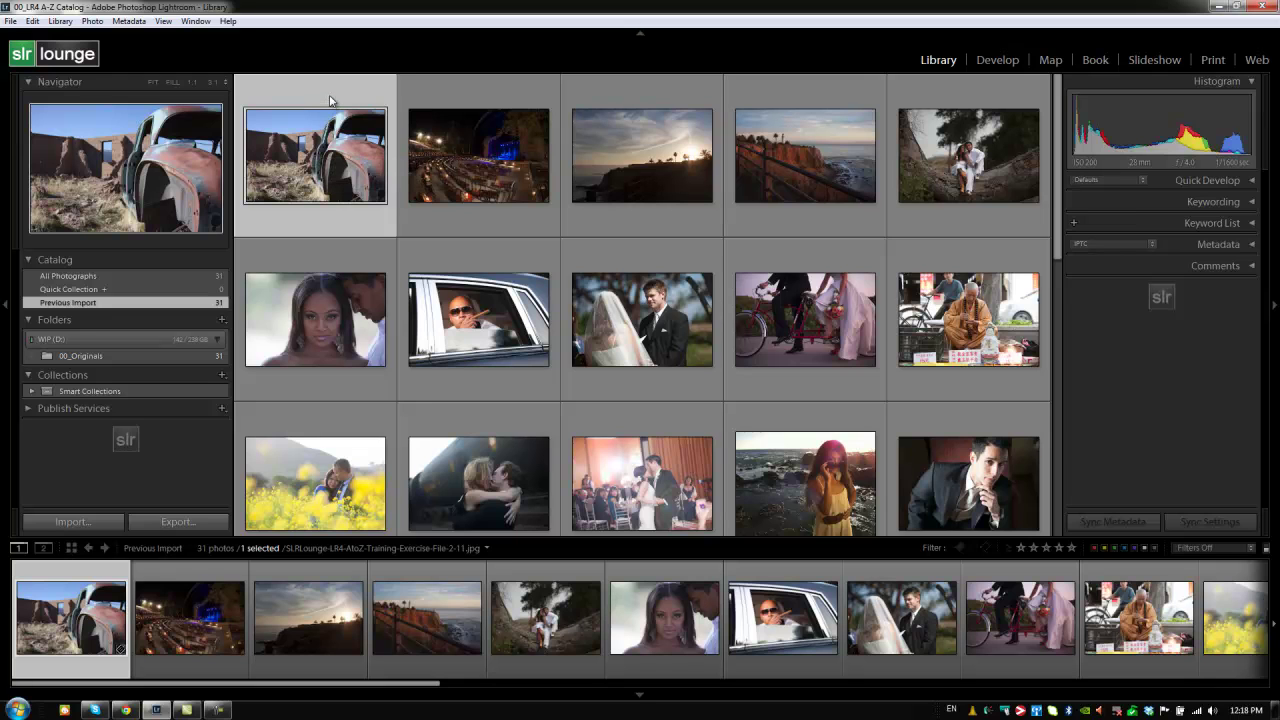
Open Import (Ctrl+Shift+I) and pick 00_ExerciseFiles on WIP (D:) as source, showing slrlounge-logo.jpg.
{"action": "key", "text": "ctrl+shift+i"}
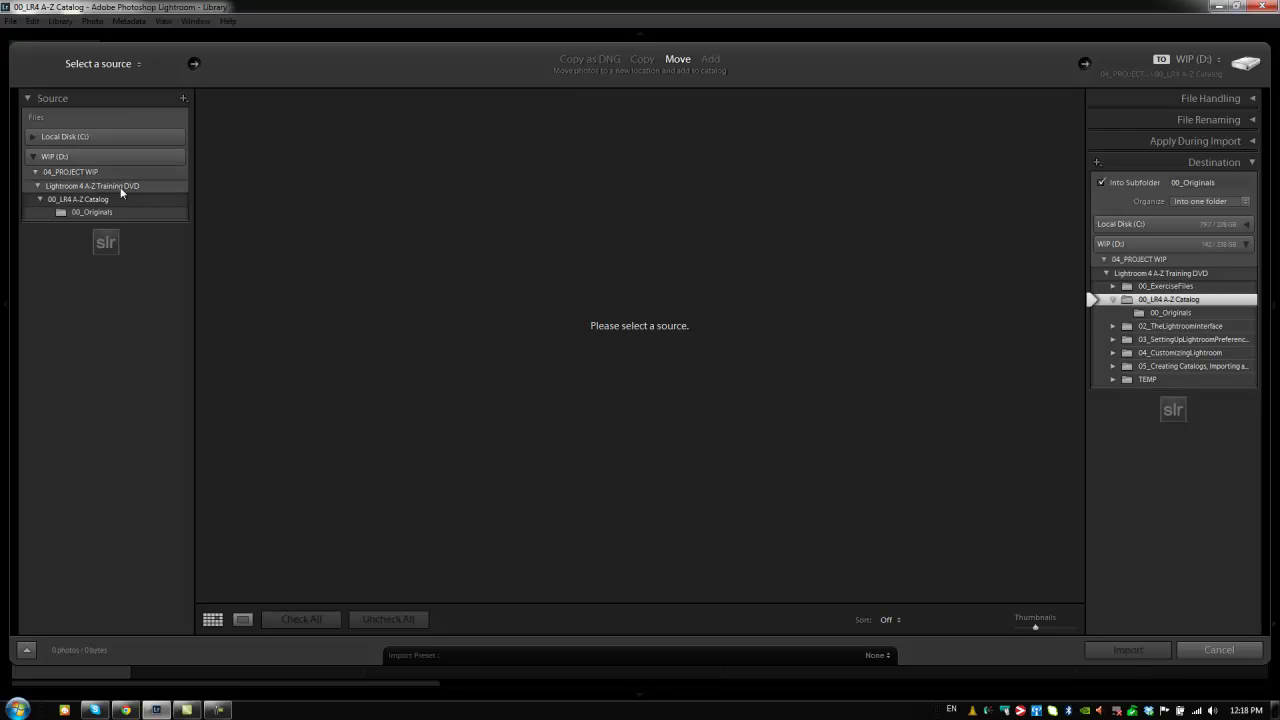
{"action": "left_click", "coordinate": [62, 202]}
{"action": "left_click", "coordinate": [42, 202]}
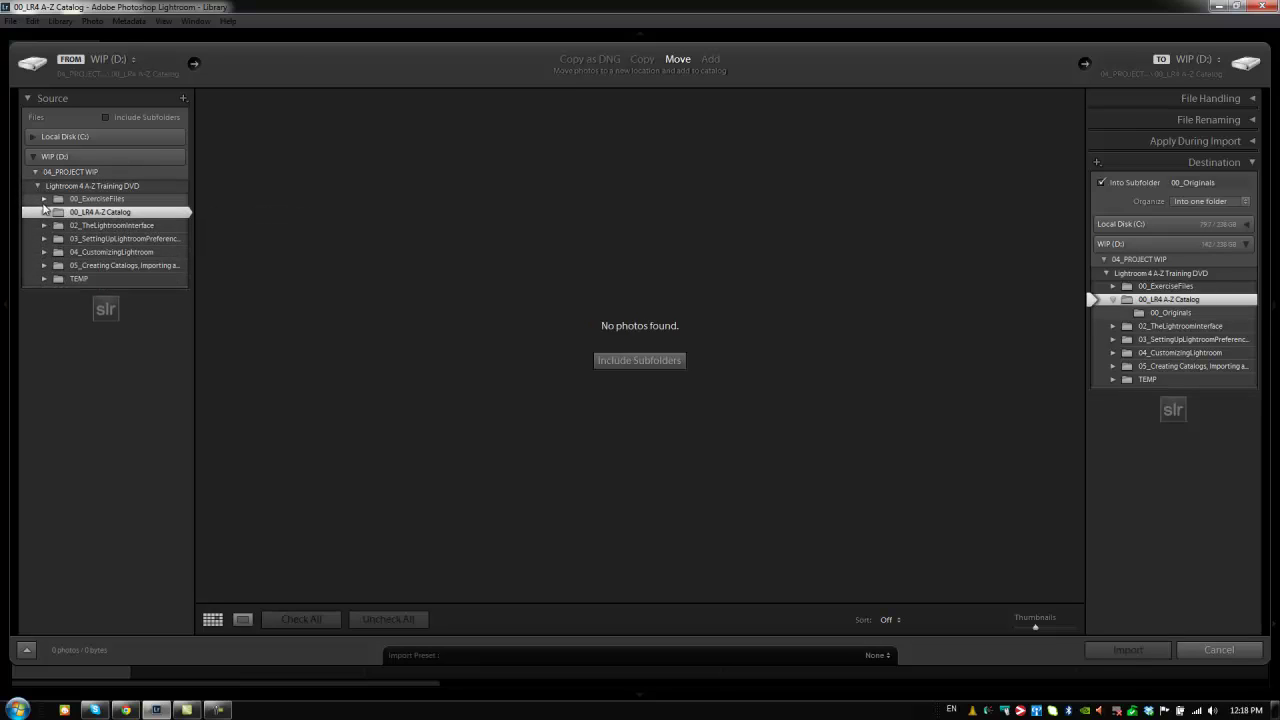
{"action": "left_click", "coordinate": [44, 212]}
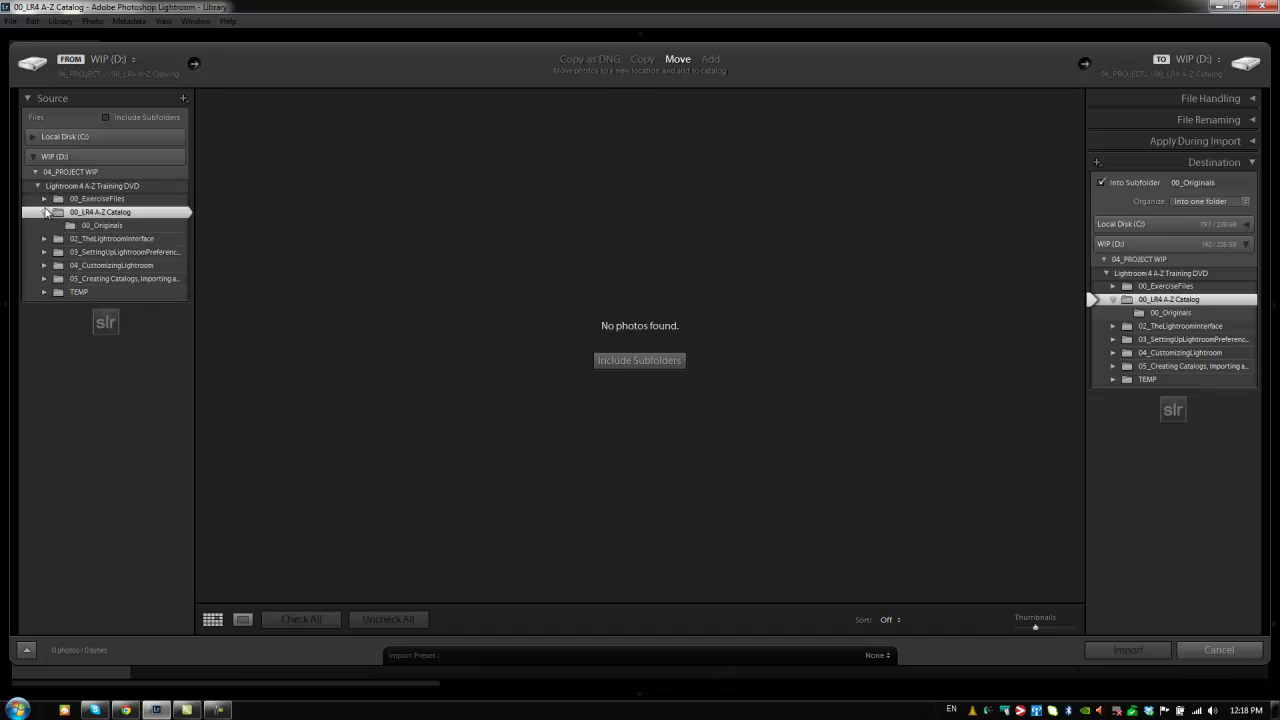
{"action": "left_click", "coordinate": [44, 210]}
{"action": "left_click", "coordinate": [44, 199]}
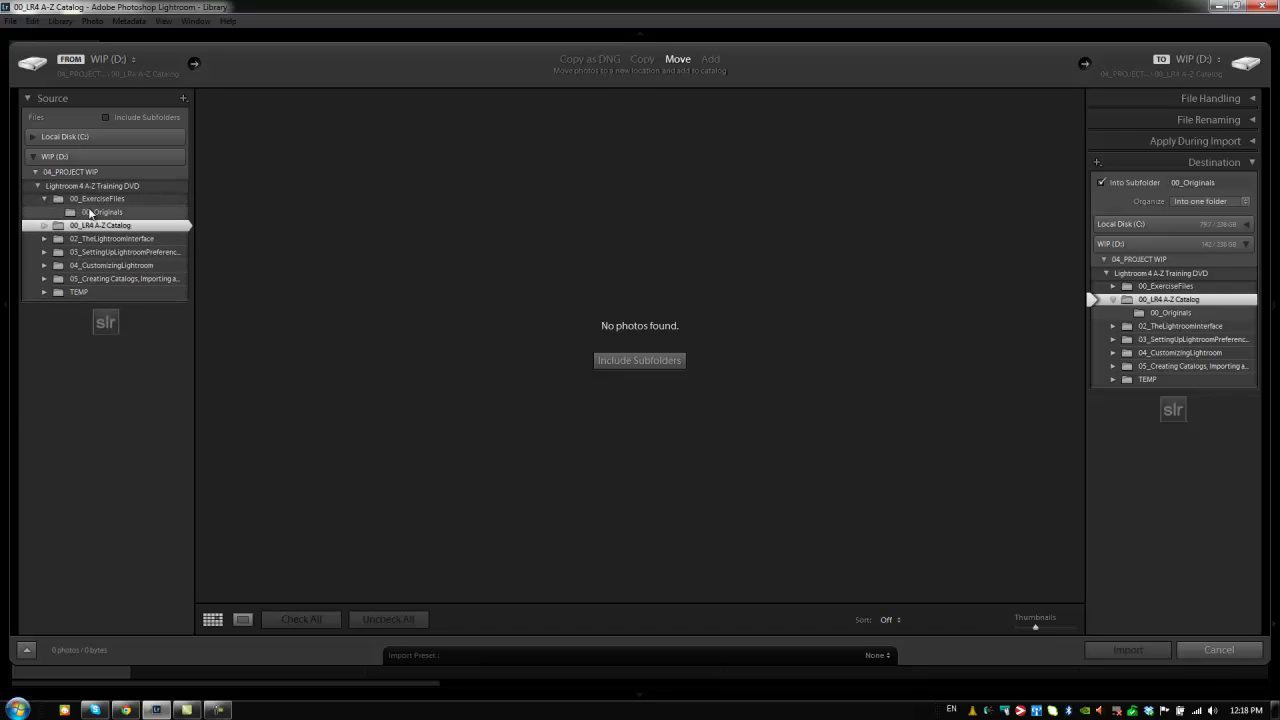
{"action": "left_click", "coordinate": [92, 212]}
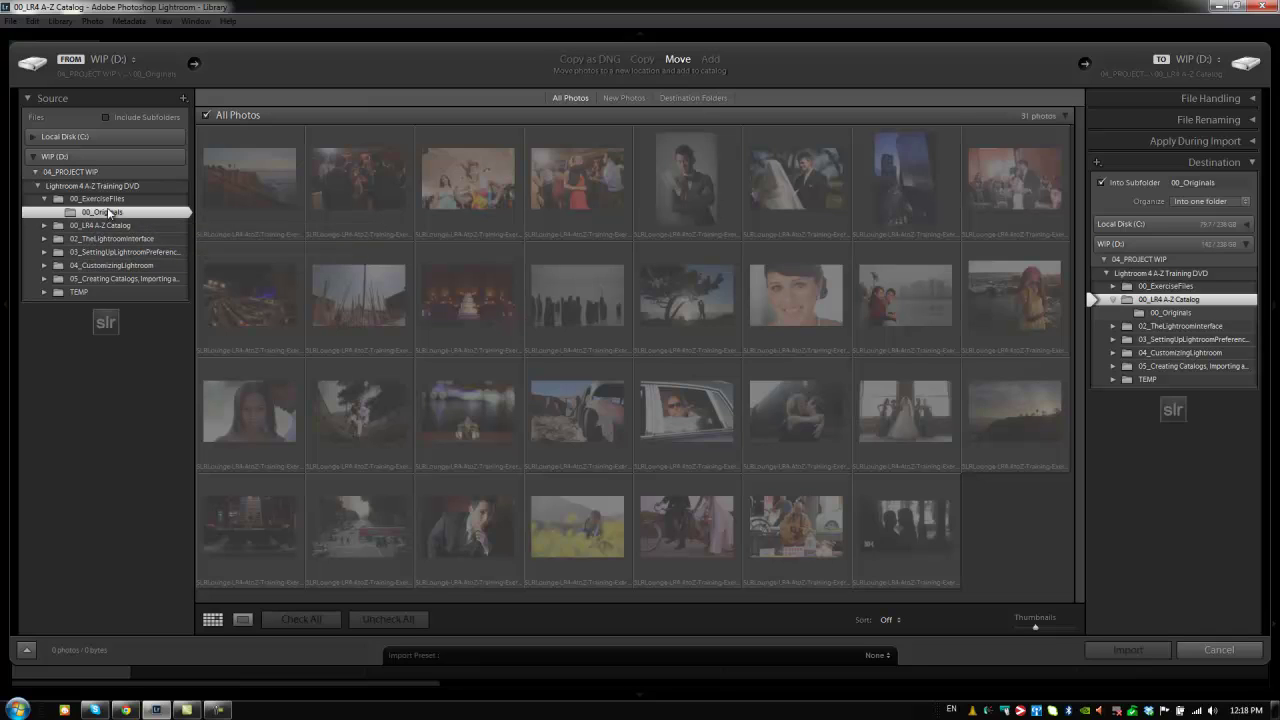
{"action": "left_click", "coordinate": [111, 201]}
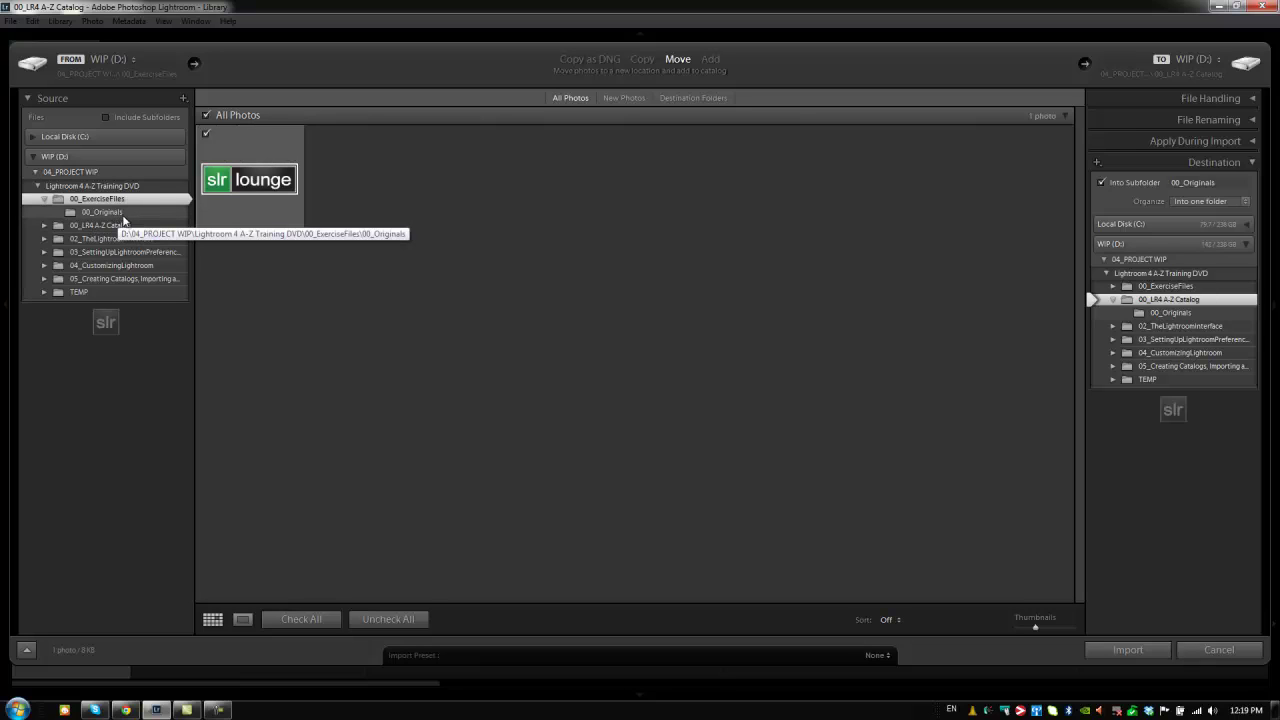
Turn on Include Subfolders, then switch the source to the Desktop (277 photos) and collapse its tree.
{"action": "left_click", "coordinate": [107, 116]}
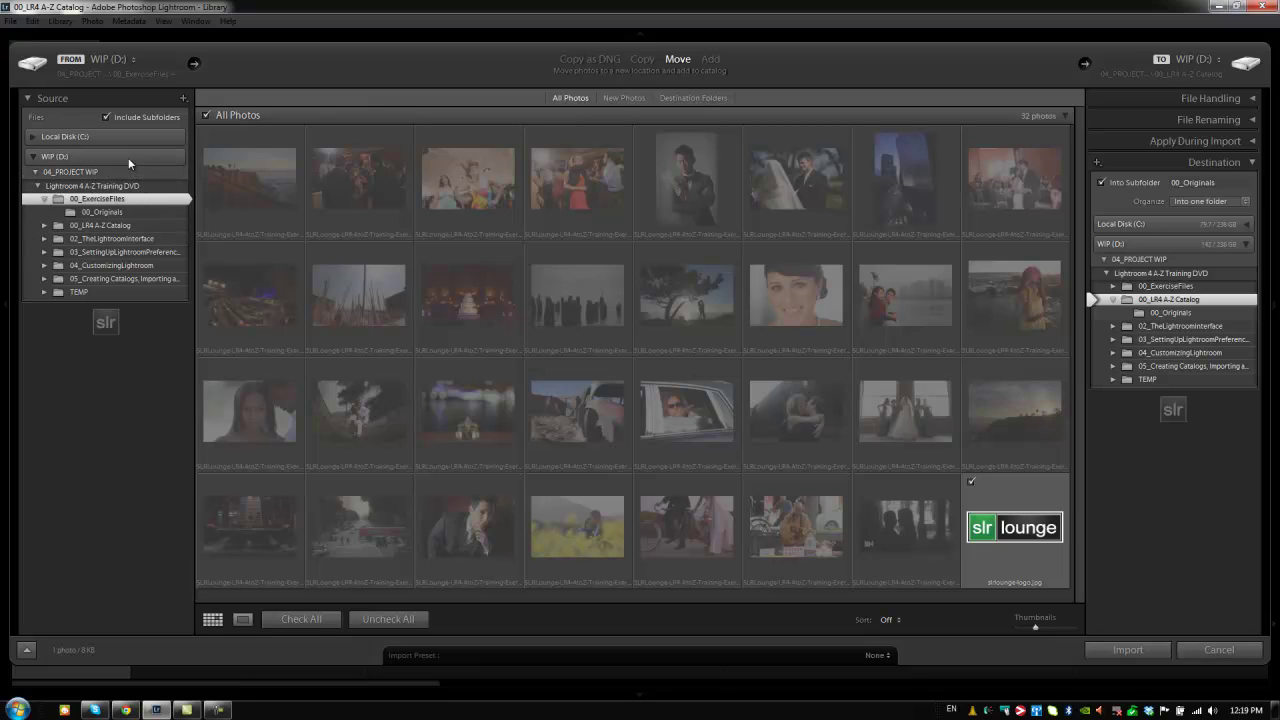
{"action": "left_click", "coordinate": [134, 62]}
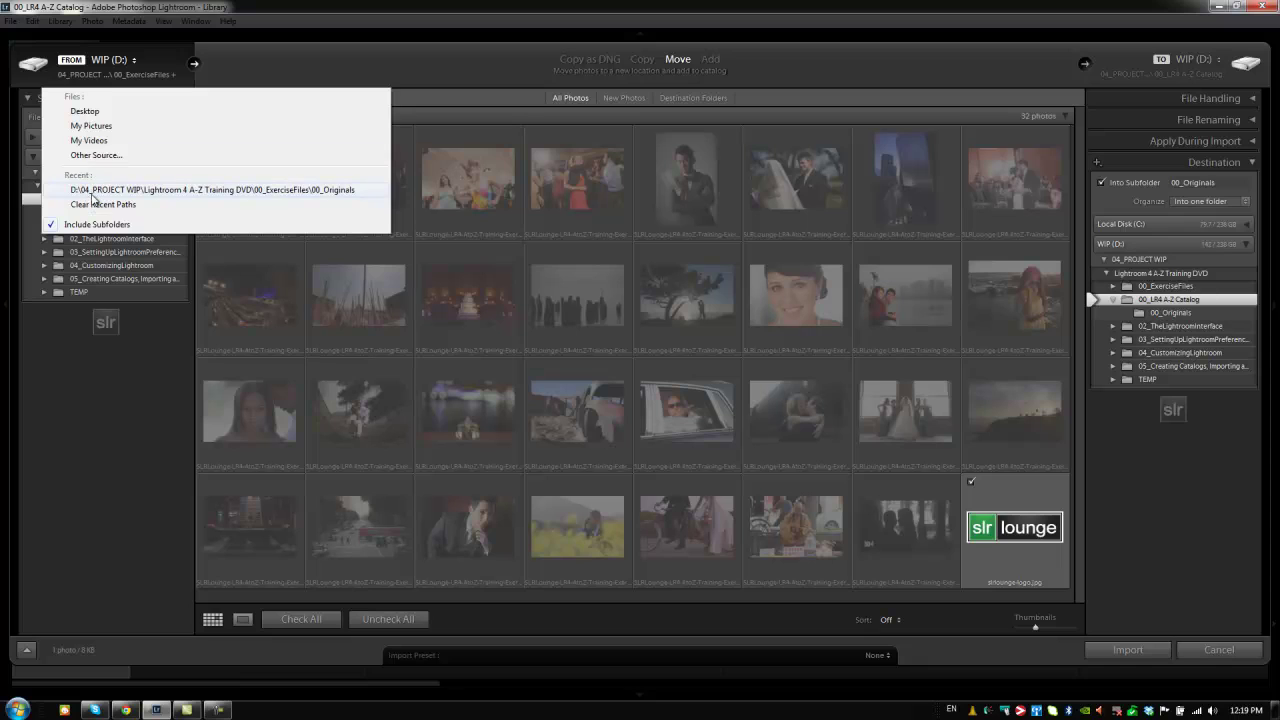
{"action": "left_click", "coordinate": [90, 110]}
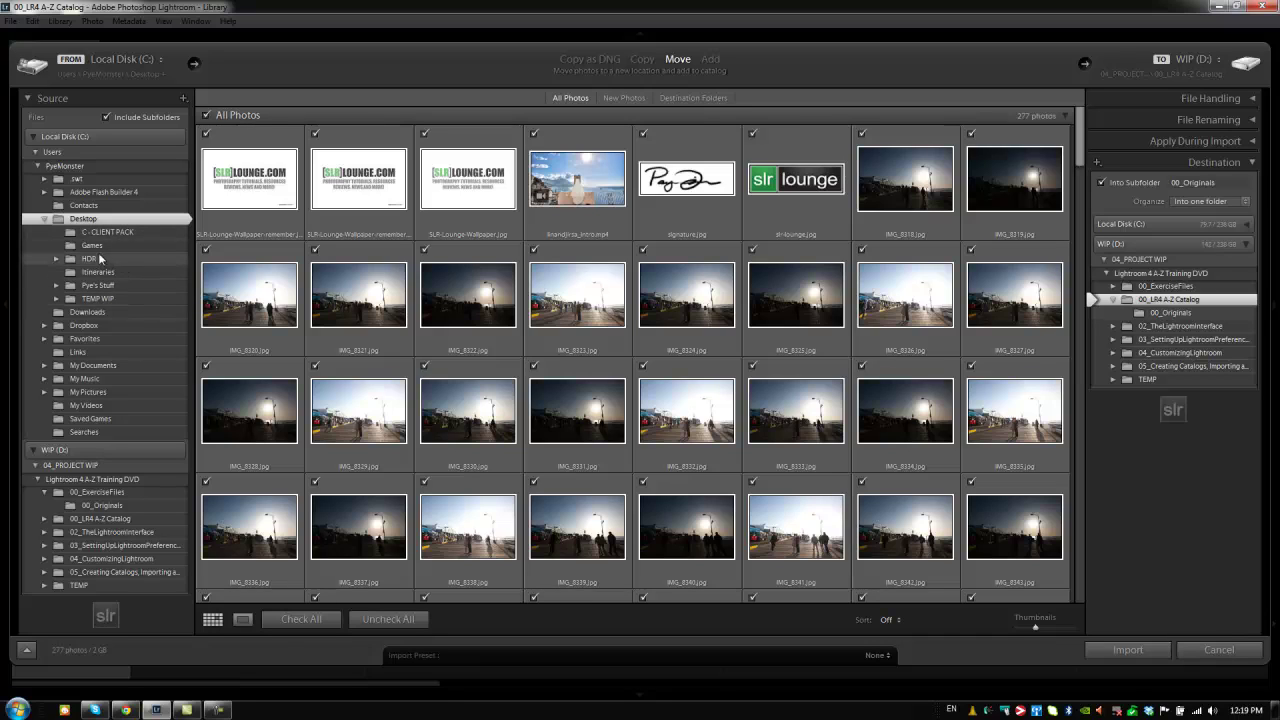
{"action": "left_click", "coordinate": [45, 219]}
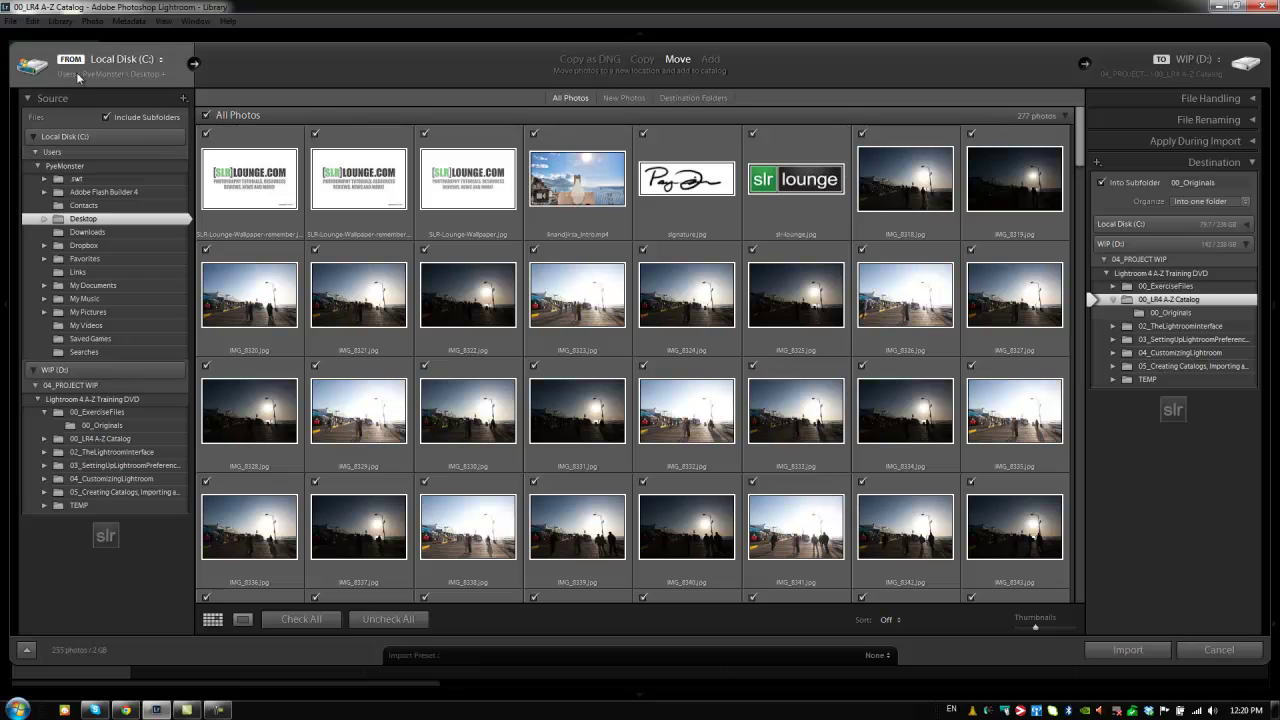
{"action": "left_click", "coordinate": [32, 137]}
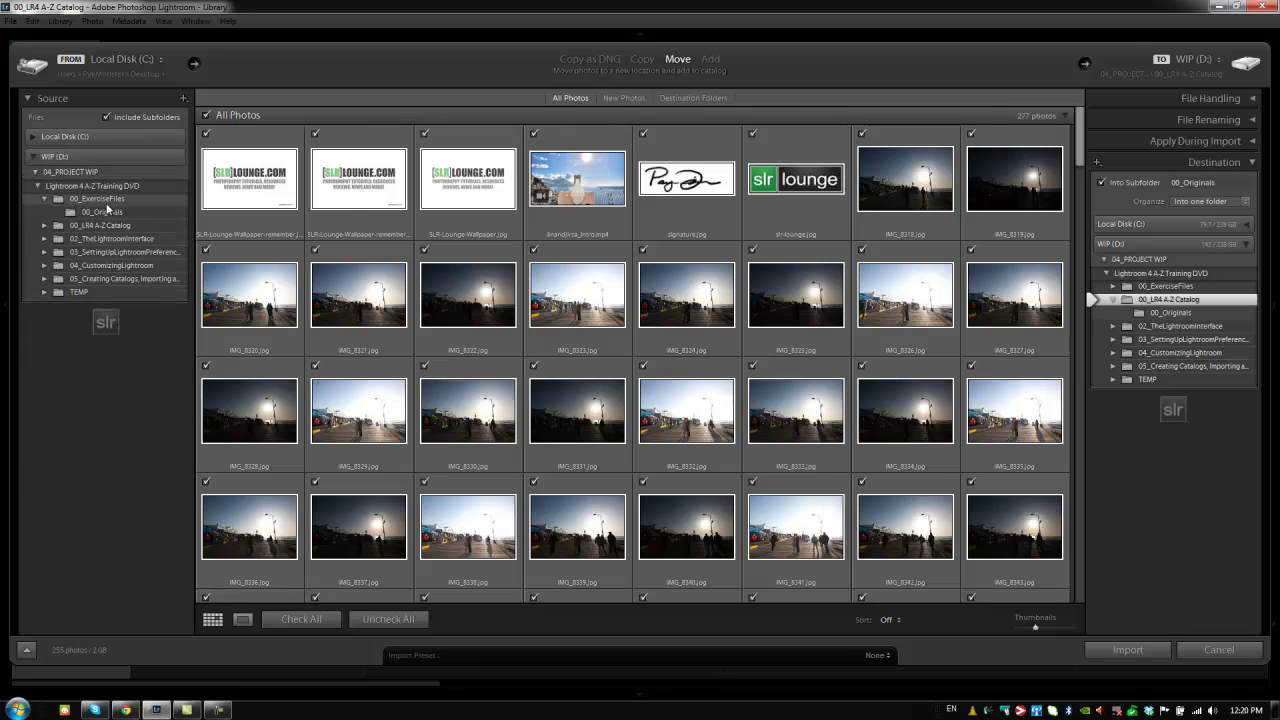
Make 00_ExerciseFiles the import source again, listing 32 photos.
{"action": "left_click", "coordinate": [105, 202]}
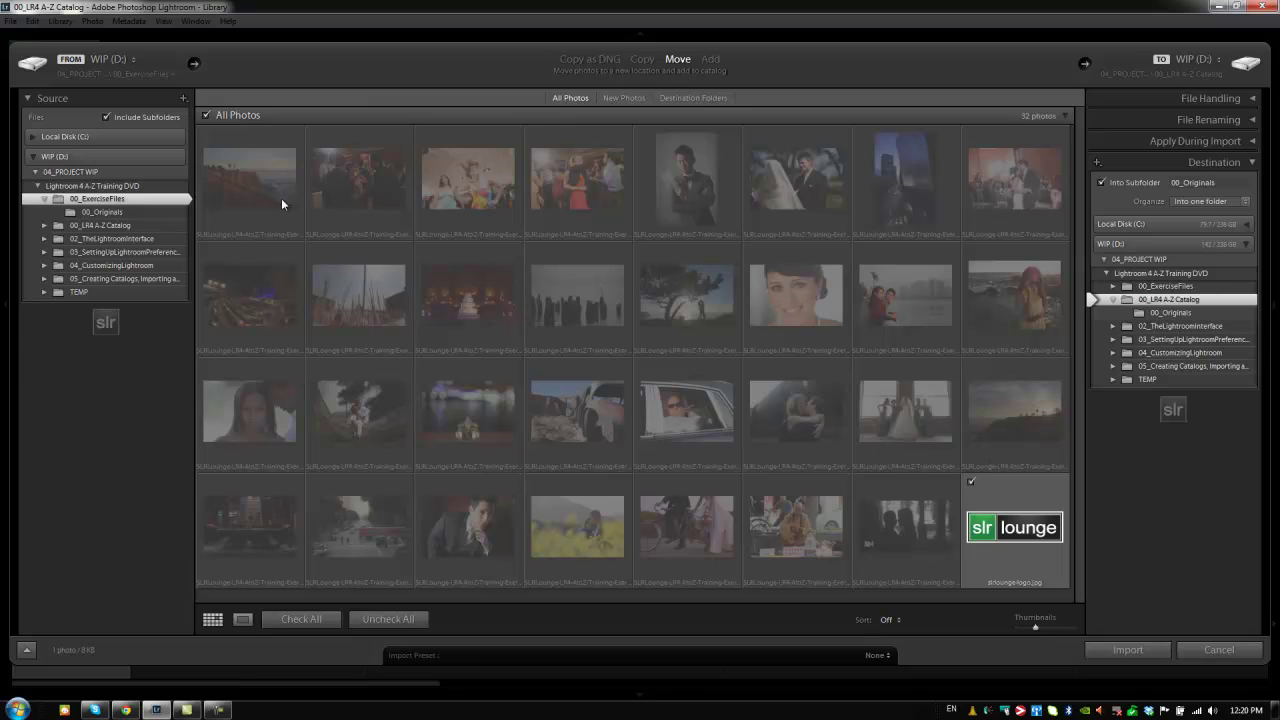
{"action": "mouse_move", "coordinate": [388, 211]}
{"action": "mouse_move", "coordinate": [498, 202]}
{"action": "mouse_move", "coordinate": [1008, 481]}
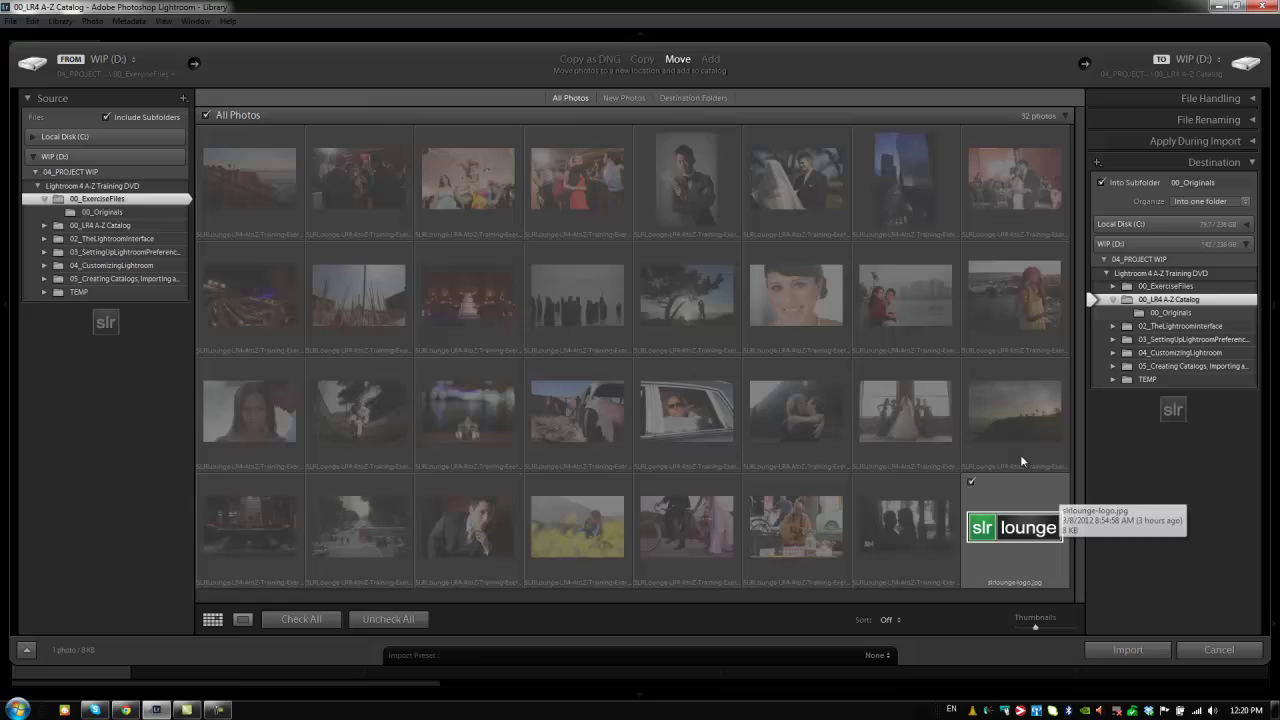
{"action": "mouse_move", "coordinate": [850, 441]}
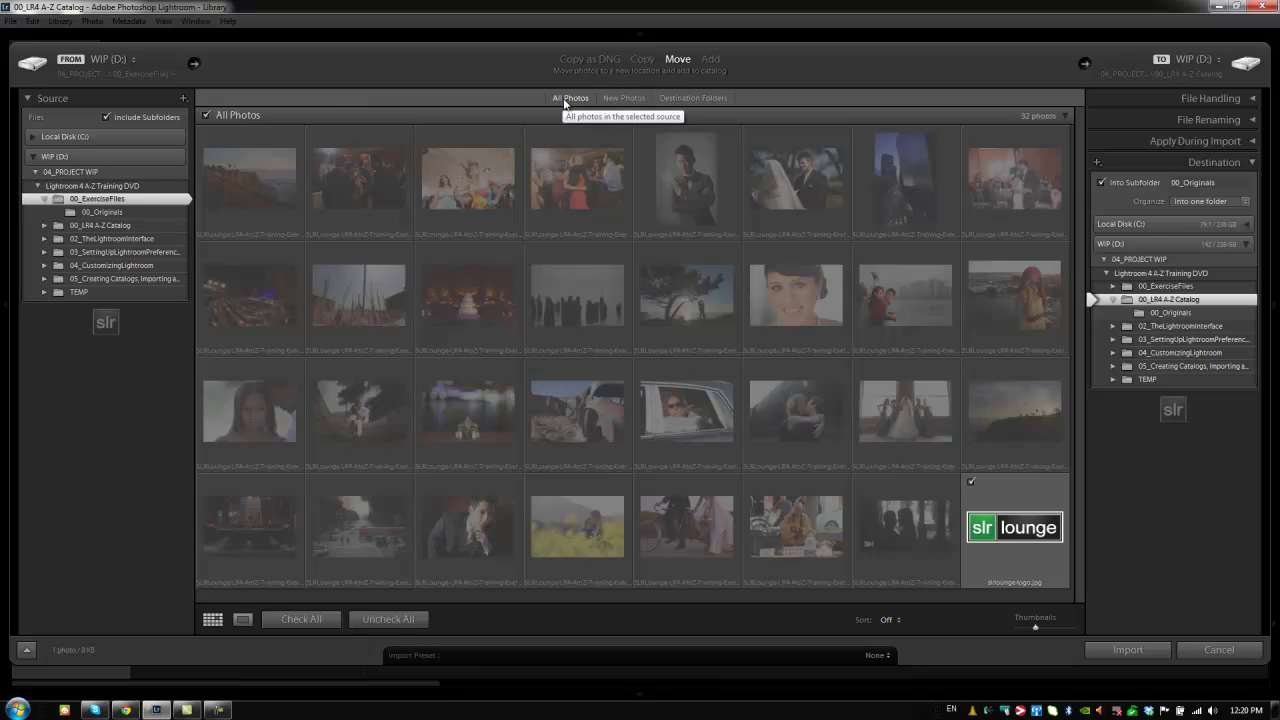
View the grid as New Photos, then Destination Folders, then All Photos again.
{"action": "left_click", "coordinate": [621, 99]}
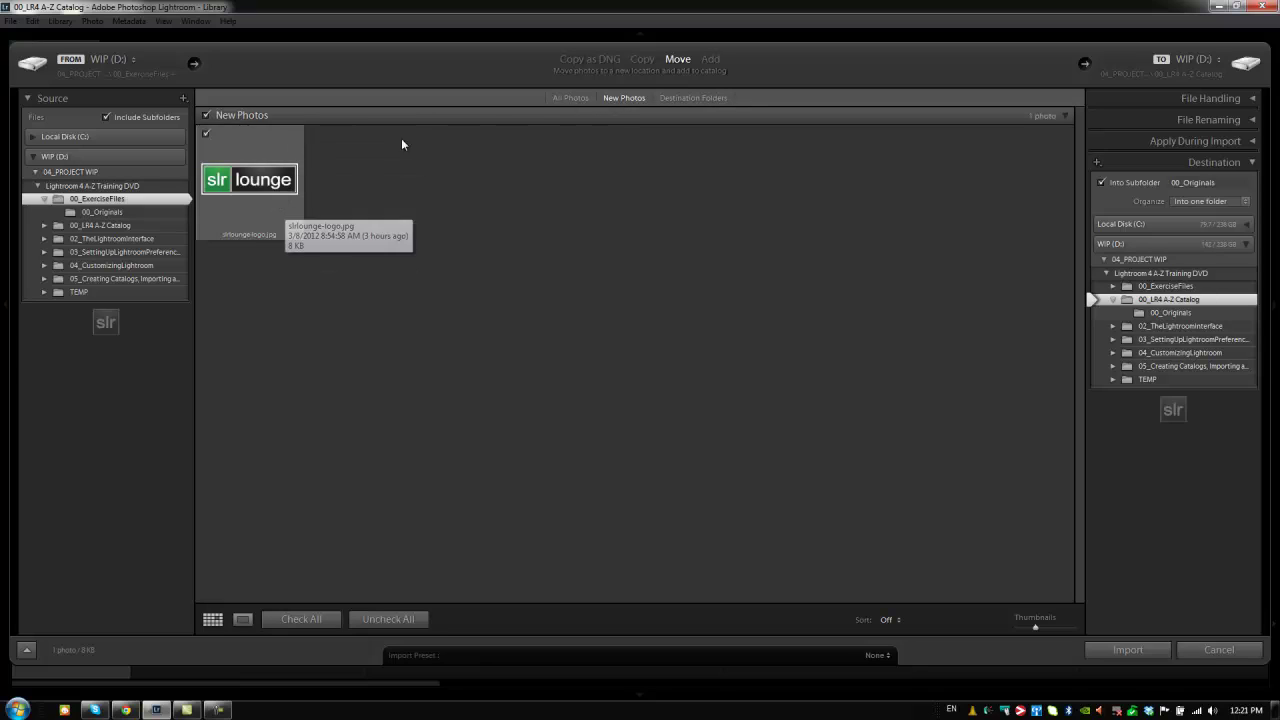
{"action": "left_click", "coordinate": [690, 99]}
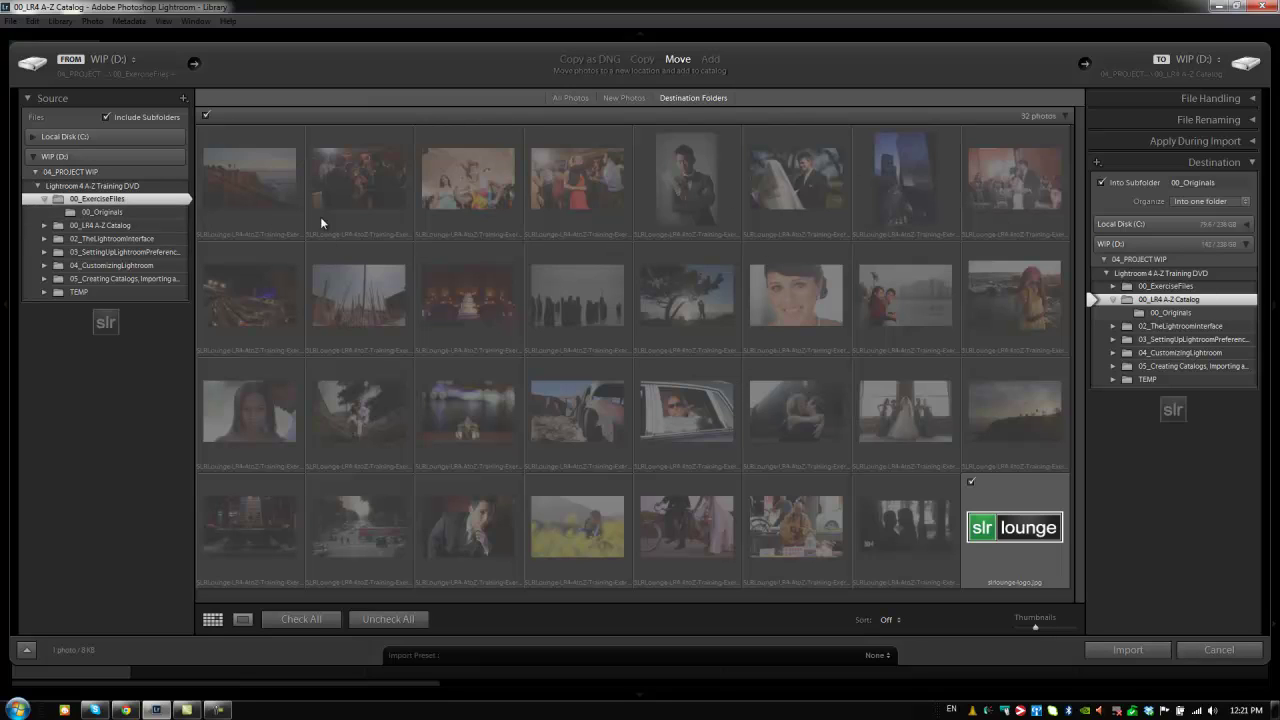
{"action": "left_click", "coordinate": [570, 97]}
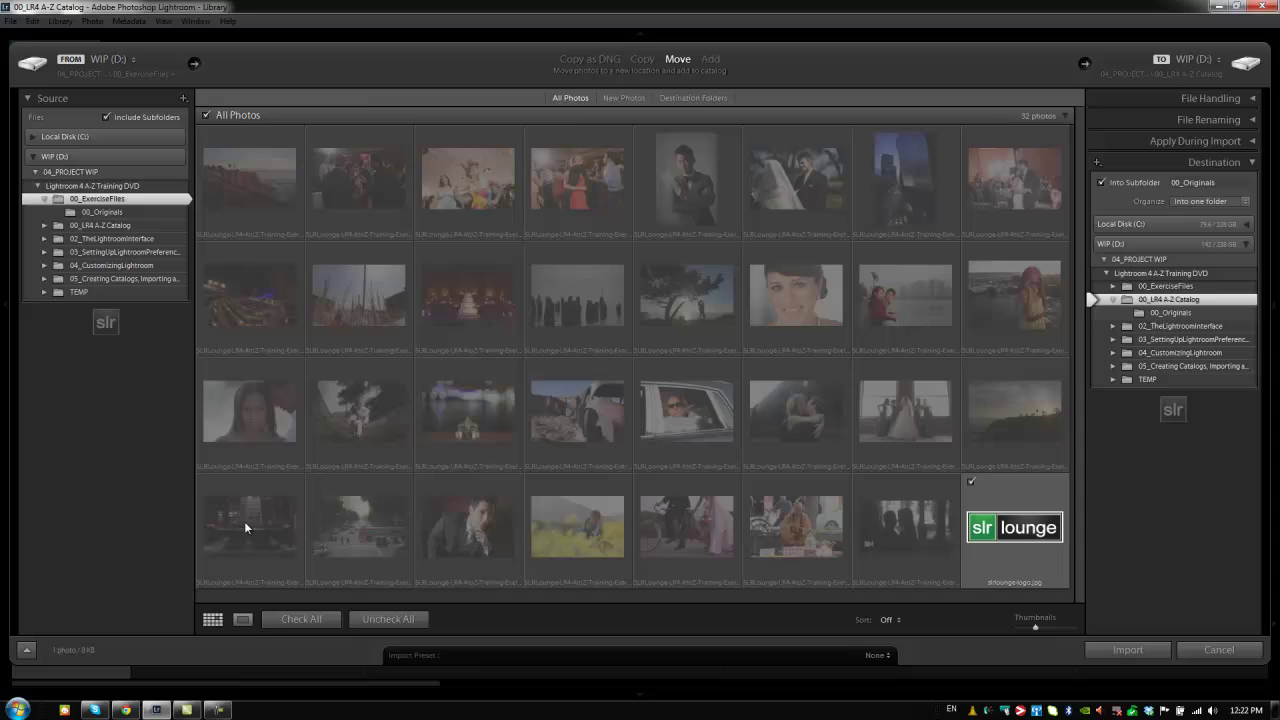
Preview the lighthouse cliff and tuxedo portrait photos, enlarge the grid thumbnails, and open the Sort options.
{"action": "mouse_move", "coordinate": [250, 518]}
{"action": "double_click", "coordinate": [274, 190]}
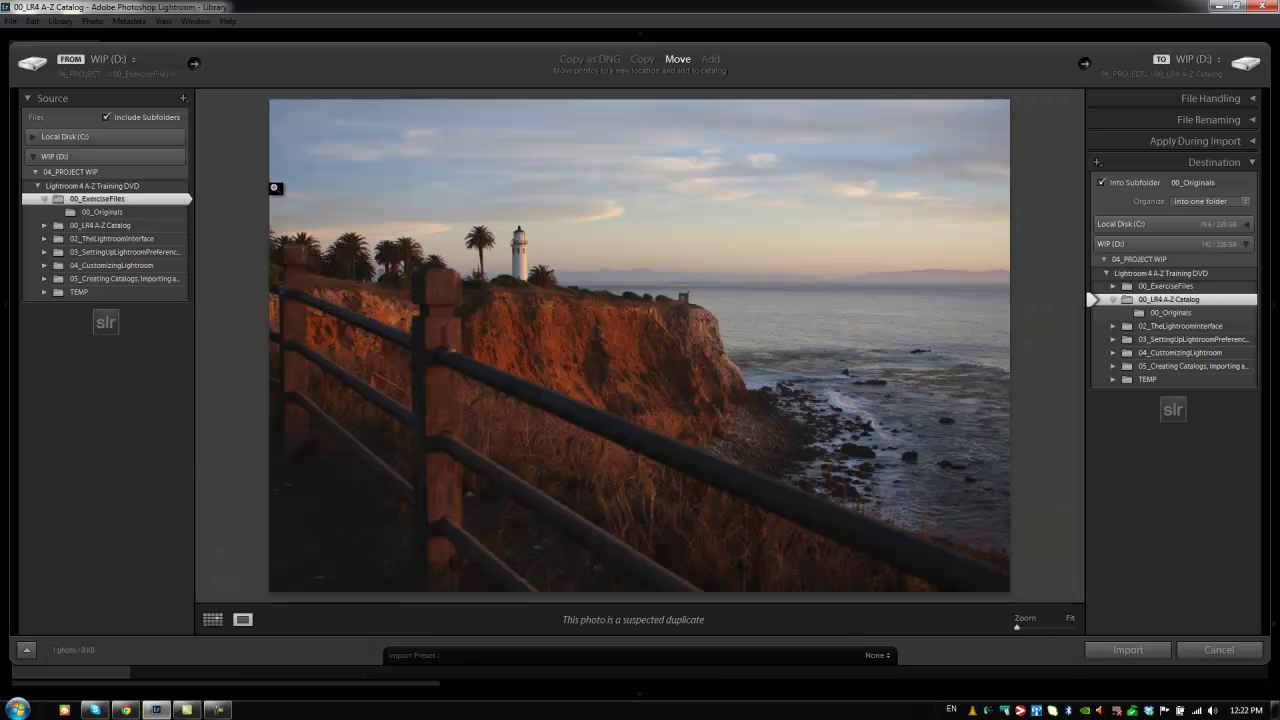
{"action": "double_click", "coordinate": [274, 188]}
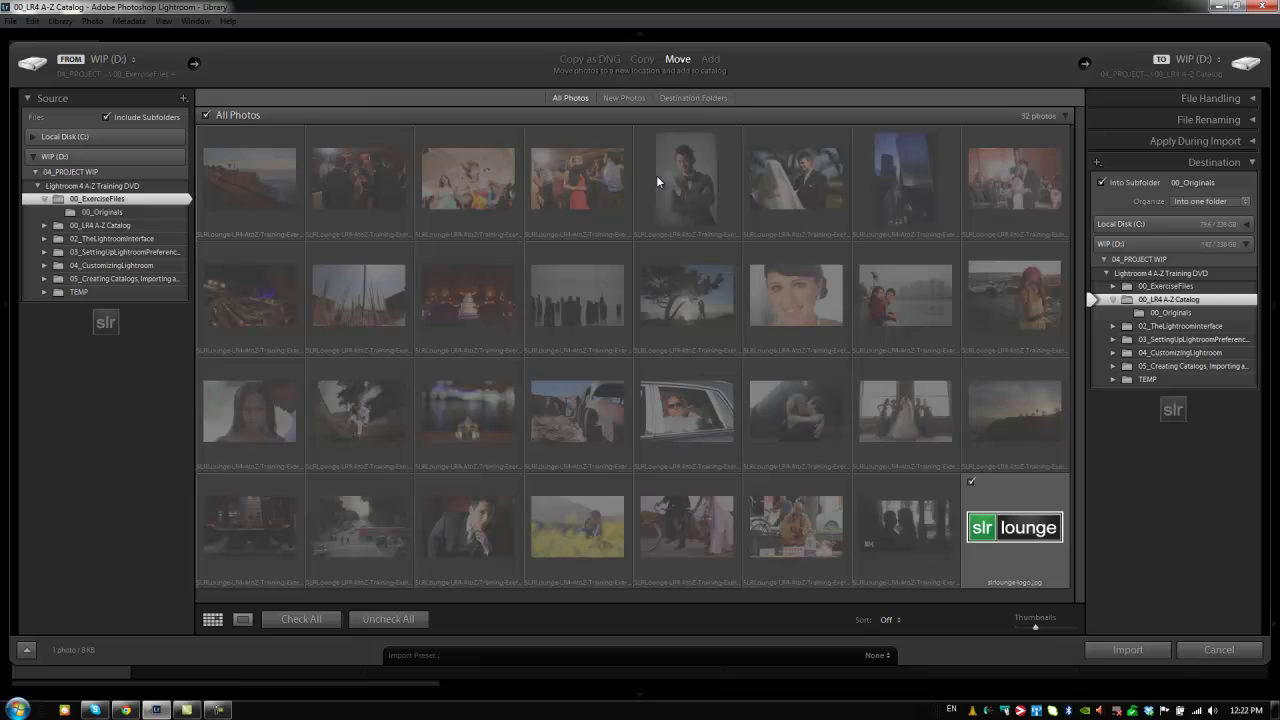
{"action": "double_click", "coordinate": [692, 177]}
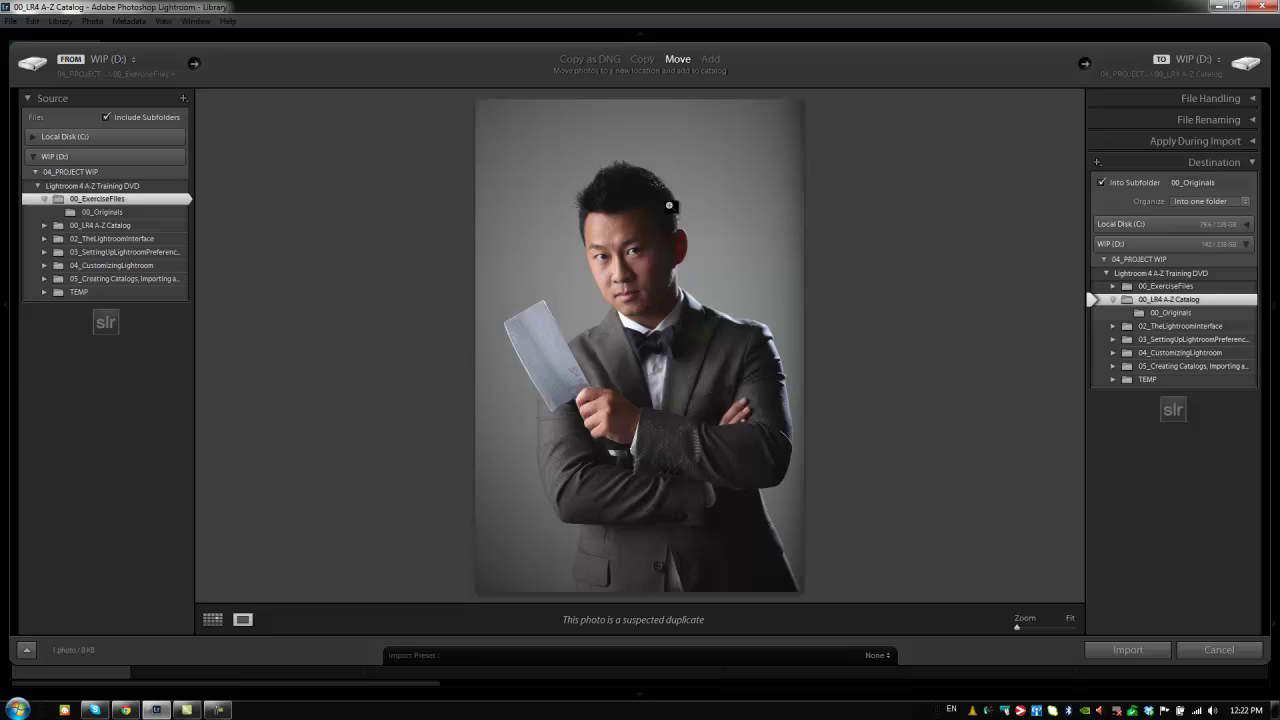
{"action": "double_click", "coordinate": [714, 241]}
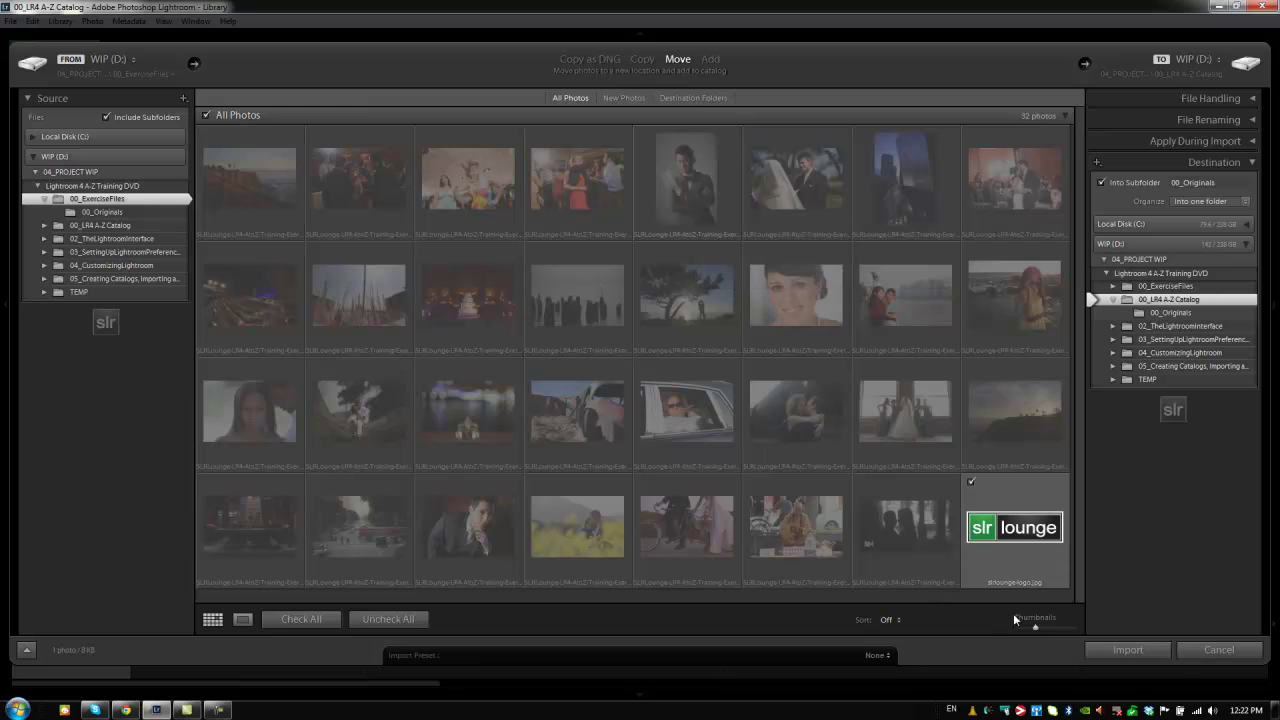
{"action": "left_click_drag", "start_coordinate": [1041, 625], "coordinate": [1041, 627]}
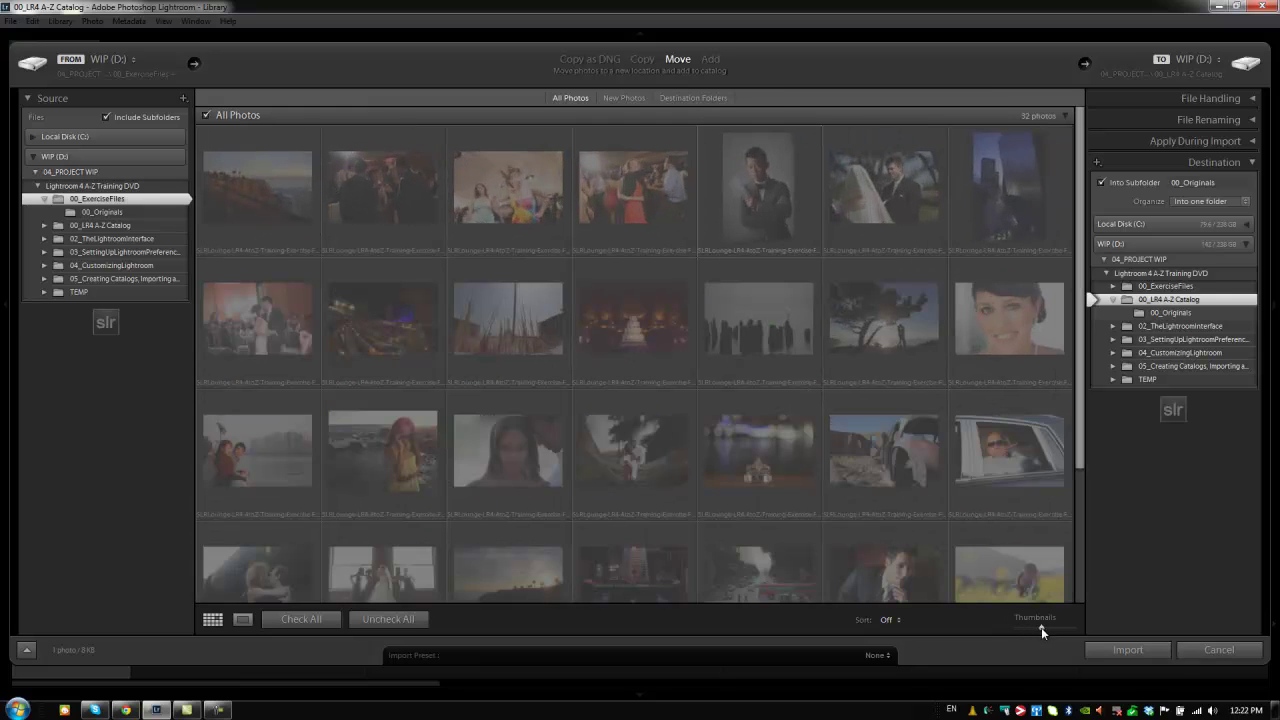
{"action": "left_click", "coordinate": [889, 620]}
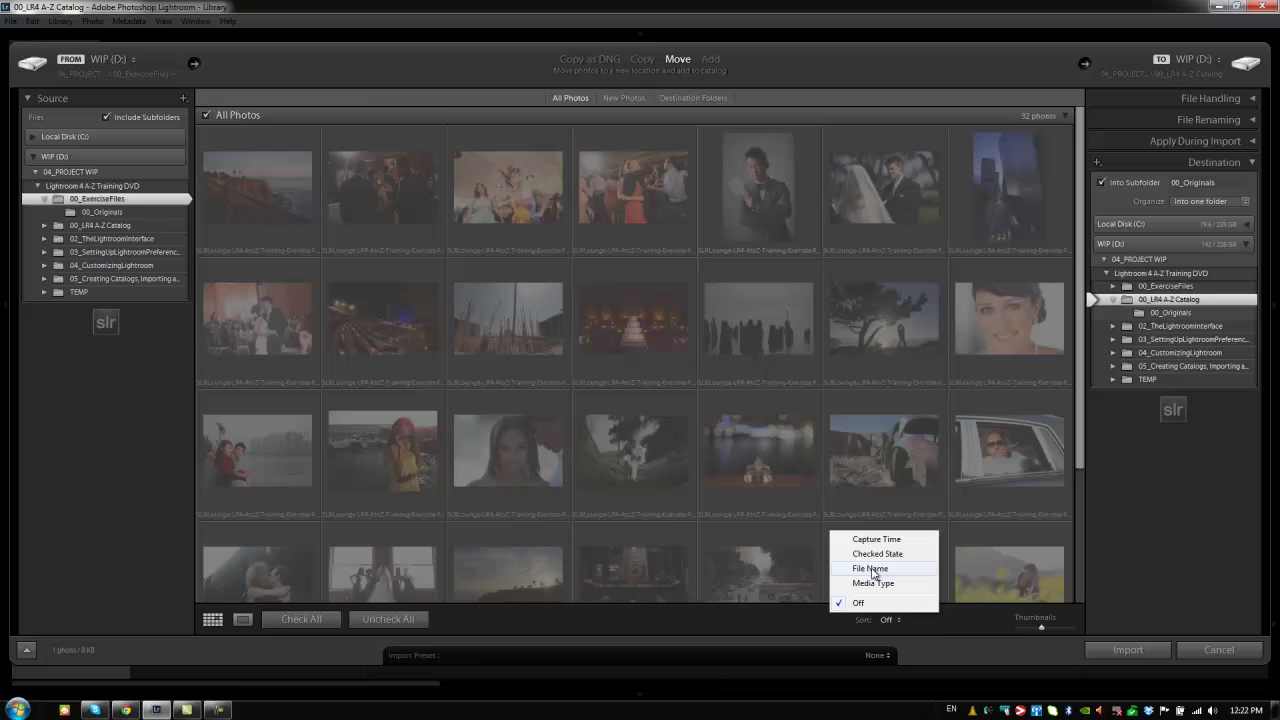
Leave photo sorting set to Off.
{"action": "left_click", "coordinate": [888, 620]}
{"action": "left_click", "coordinate": [888, 620]}
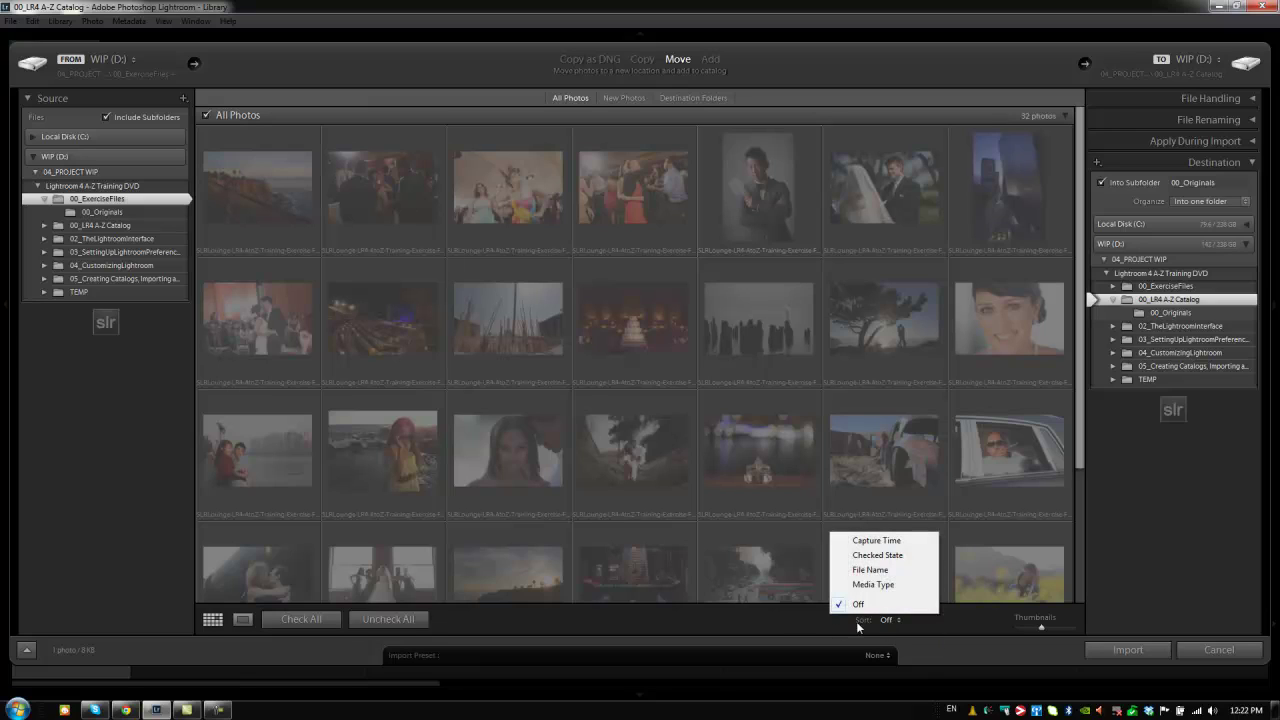
{"action": "left_click", "coordinate": [338, 618]}
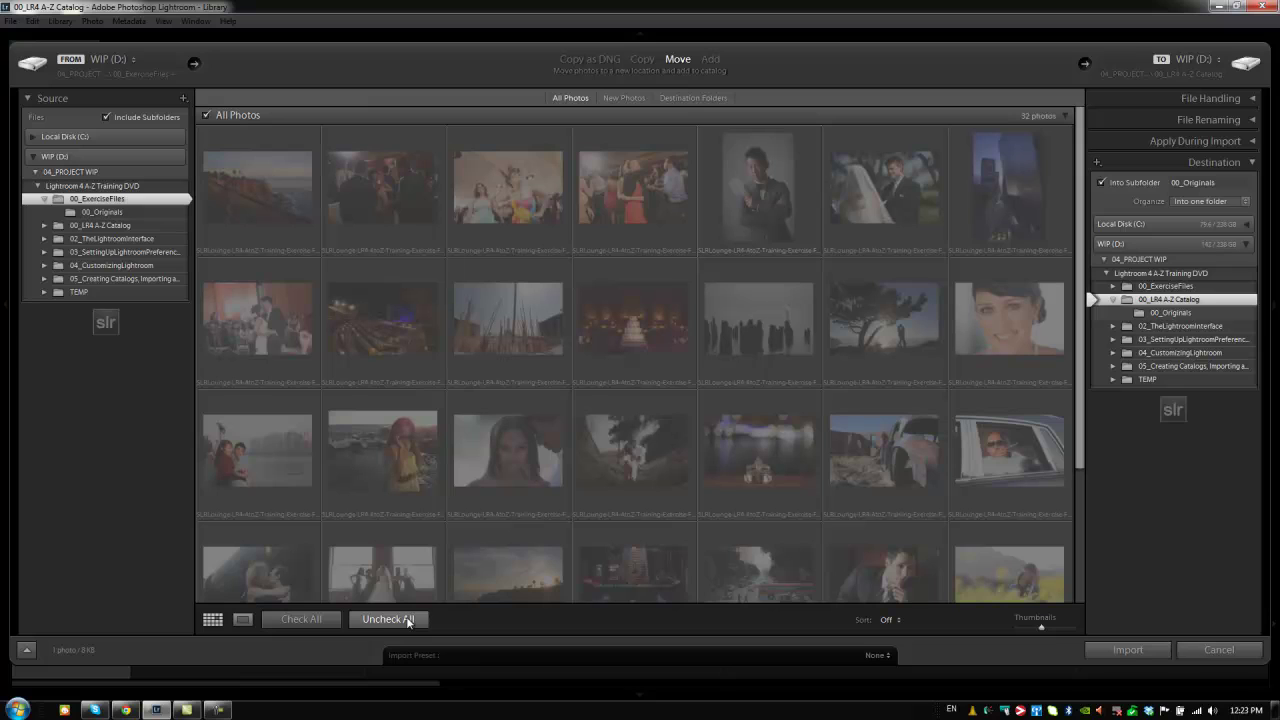
Uncheck all photos, then mark only slrlounge-logo.jpg for import.
{"action": "left_click", "coordinate": [408, 620]}
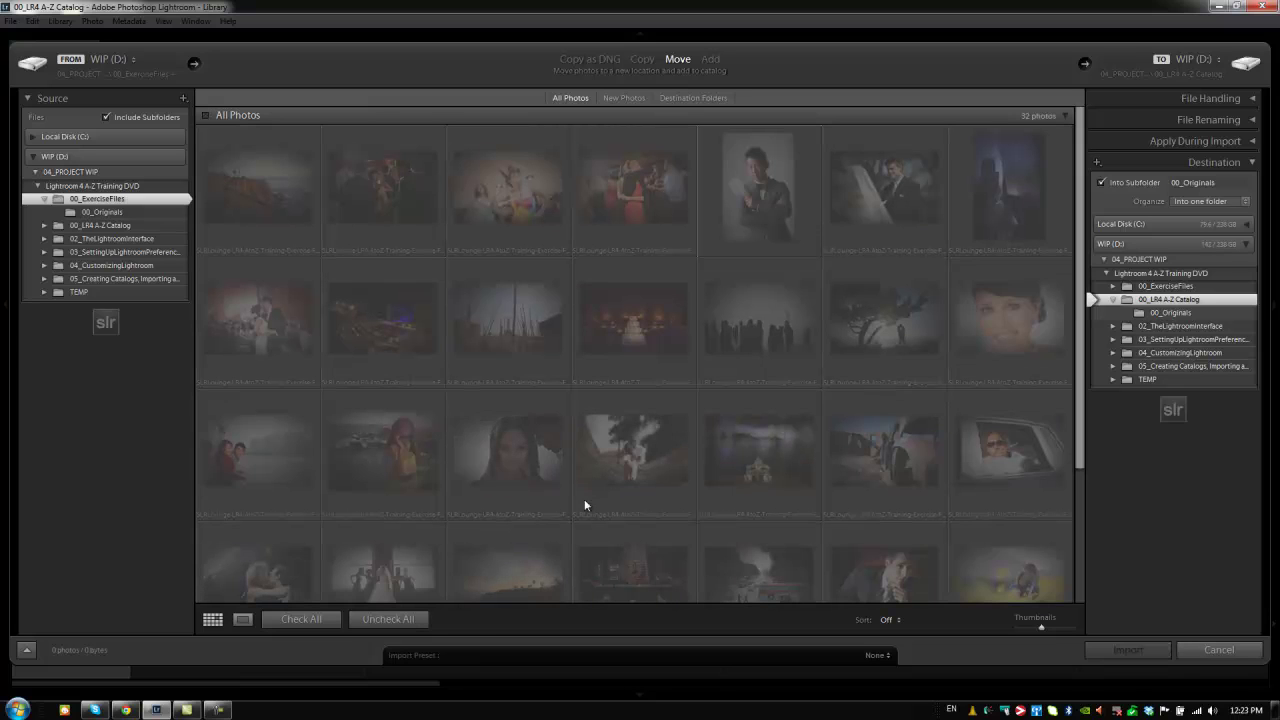
{"action": "left_click", "coordinate": [473, 485]}
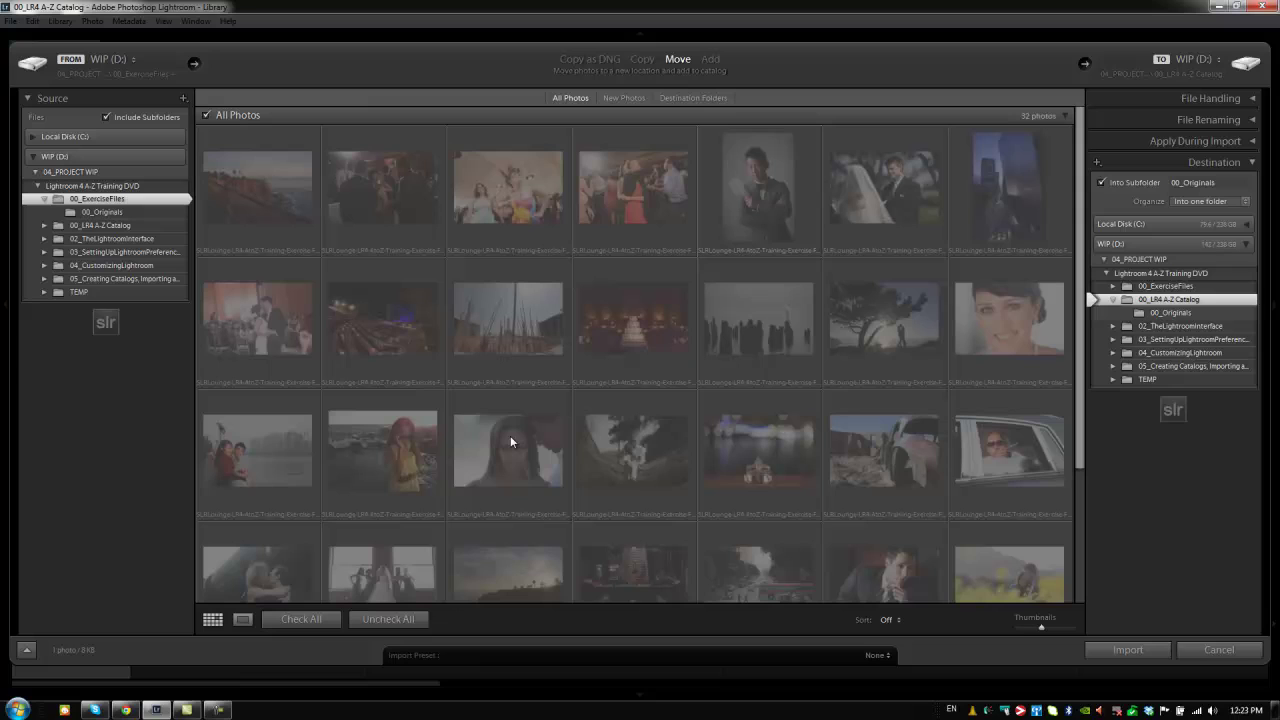
{"action": "mouse_move", "coordinate": [512, 441]}
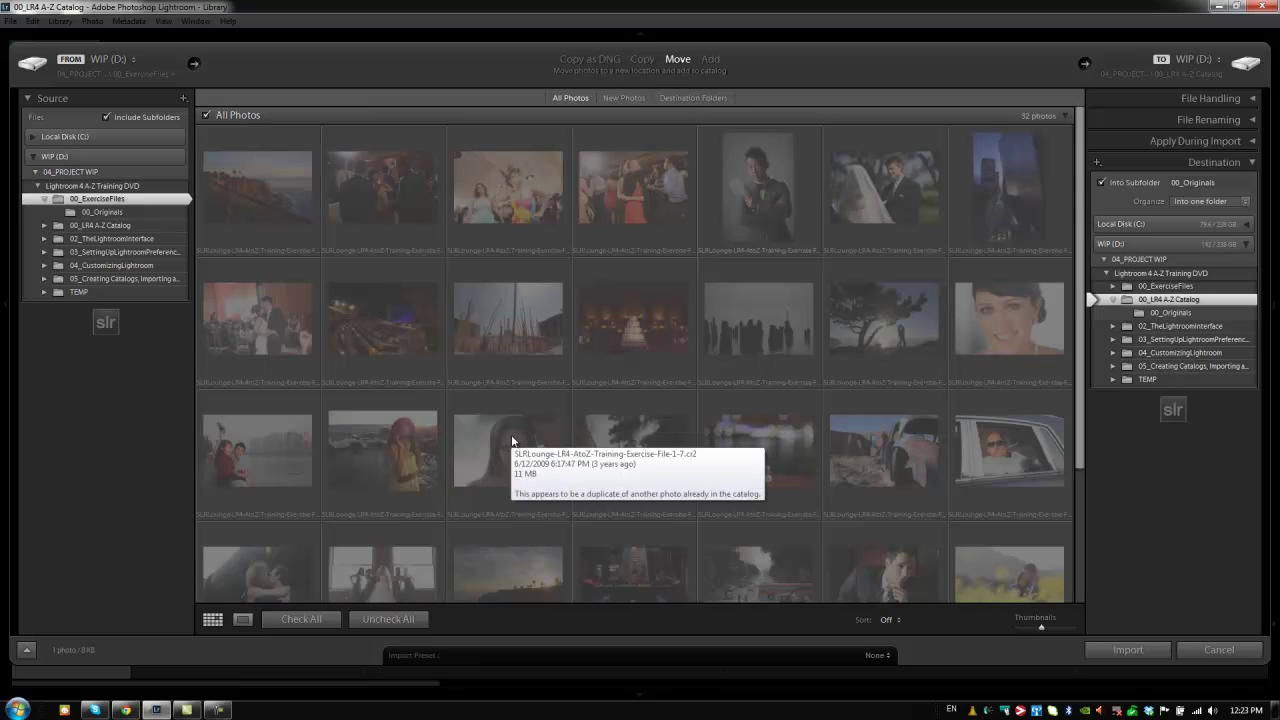
{"action": "scroll", "coordinate": [760, 392], "scroll_direction": "down", "scroll_amount": 3}
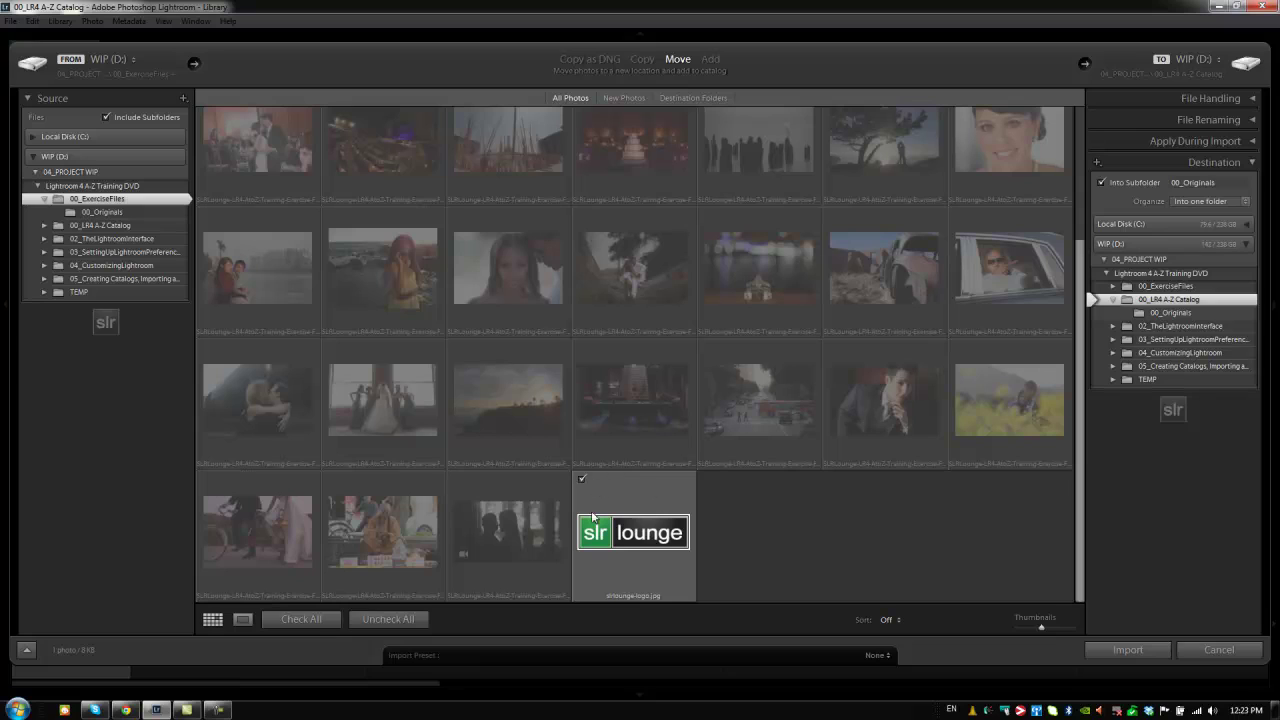
{"action": "left_click", "coordinate": [581, 481]}
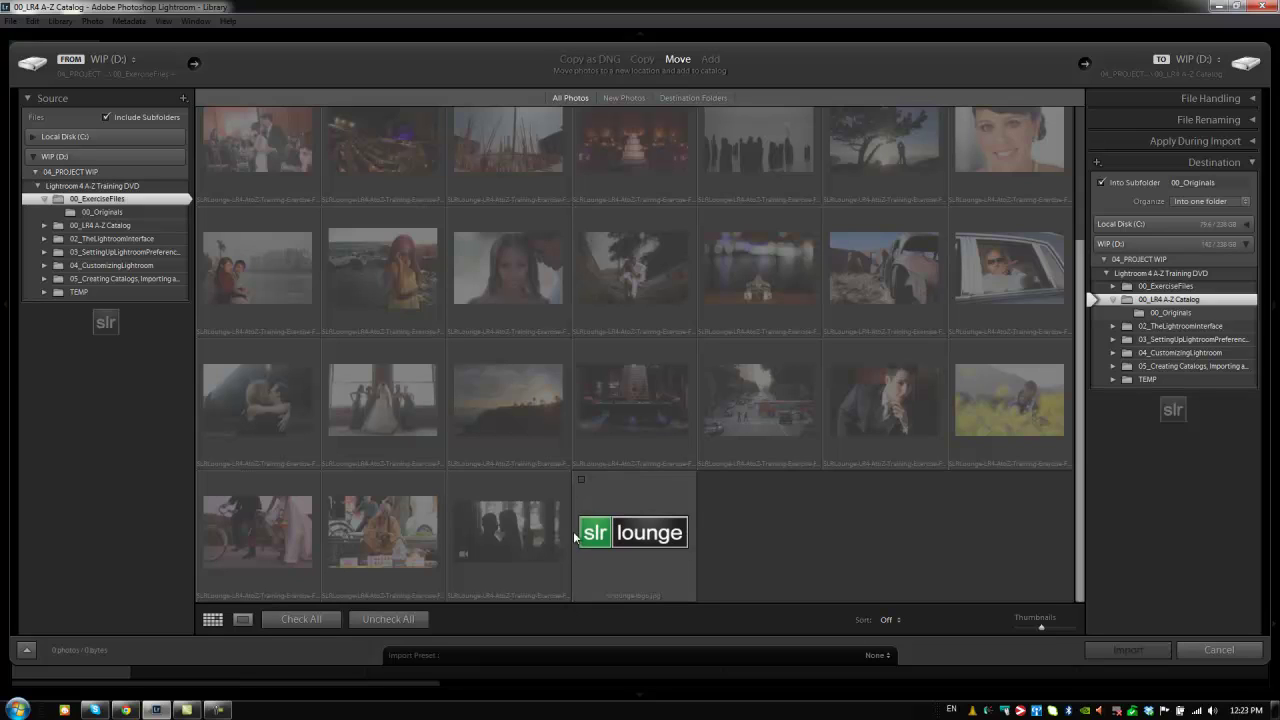
{"action": "left_click", "coordinate": [582, 480]}
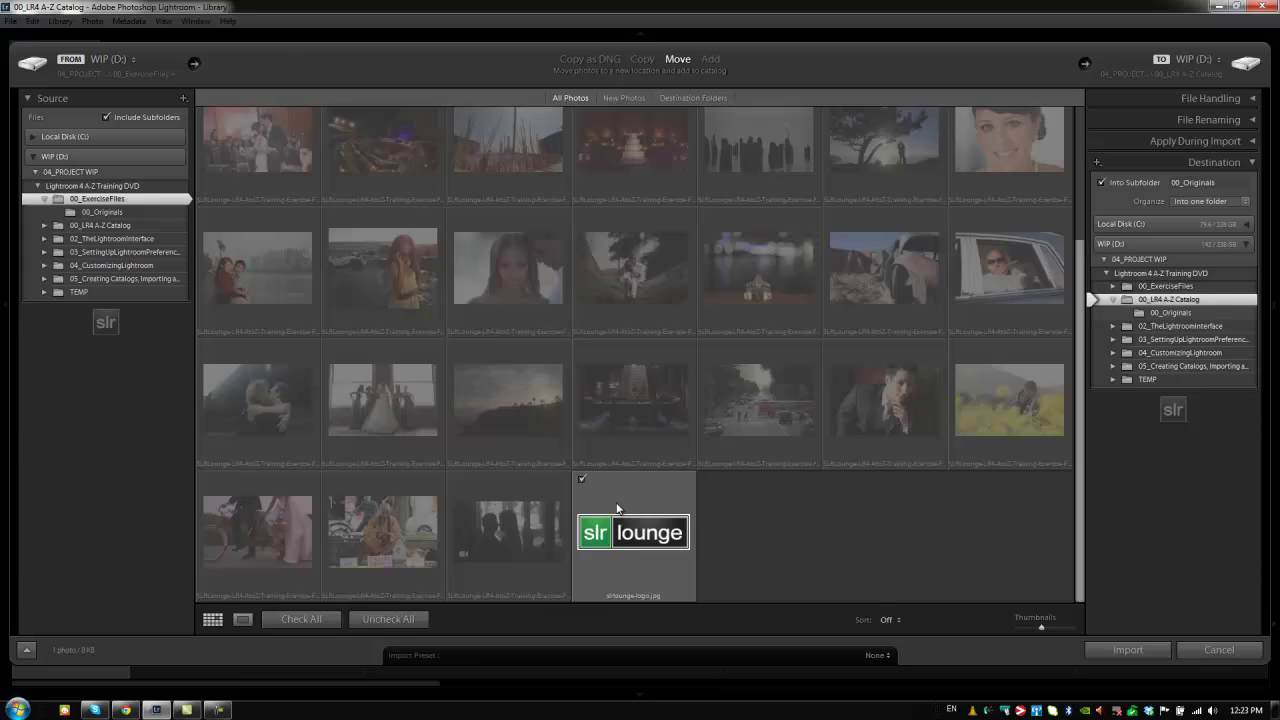
{"action": "scroll", "coordinate": [620, 470], "scroll_direction": "up", "scroll_amount": 3}
{"action": "scroll", "coordinate": [525, 495], "scroll_direction": "down", "scroll_amount": 3}
{"action": "scroll", "coordinate": [573, 285], "scroll_direction": "up", "scroll_amount": 2}
{"action": "mouse_move", "coordinate": [531, 191]}
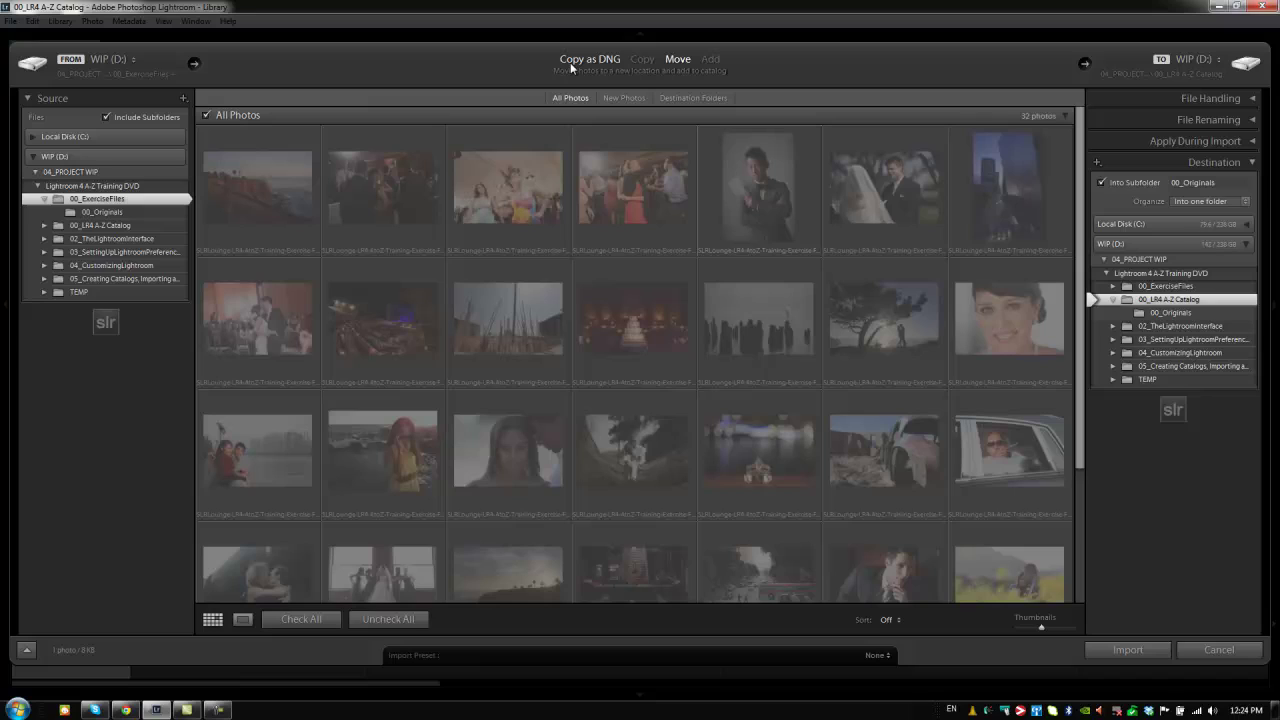
{"action": "left_click", "coordinate": [641, 60]}
{"action": "mouse_move", "coordinate": [282, 162]}
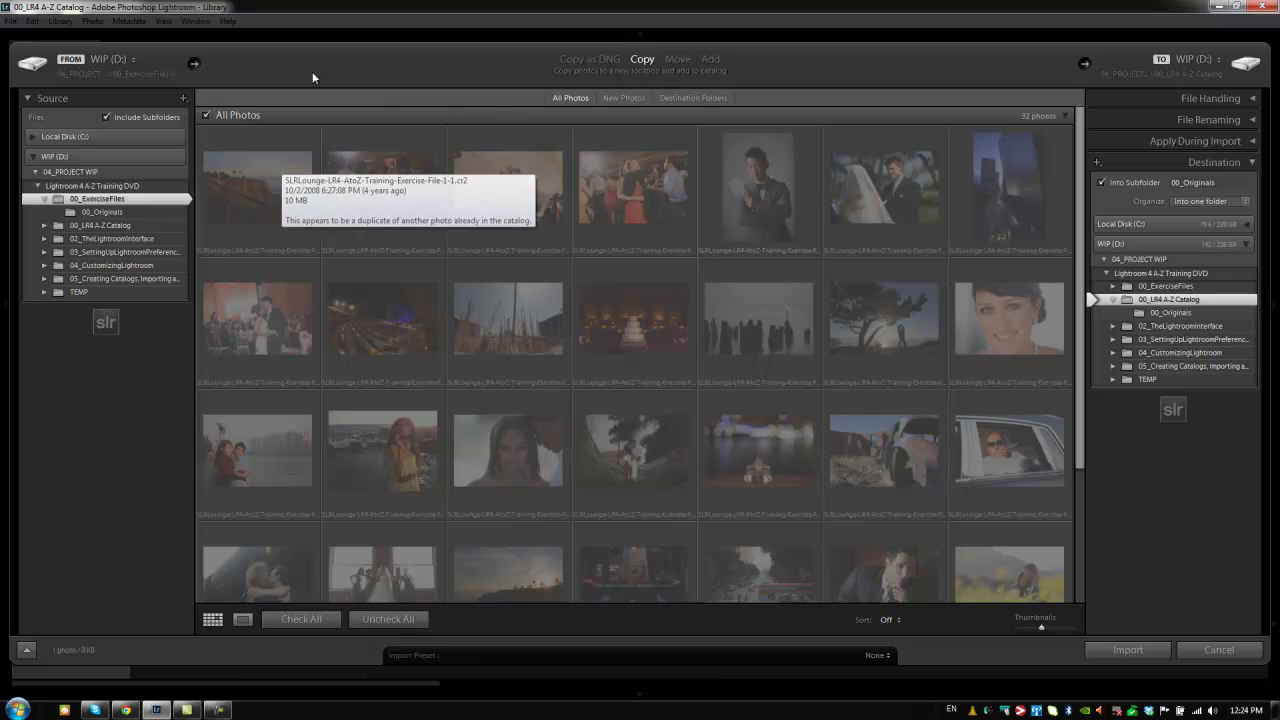
{"action": "left_click", "coordinate": [678, 60]}
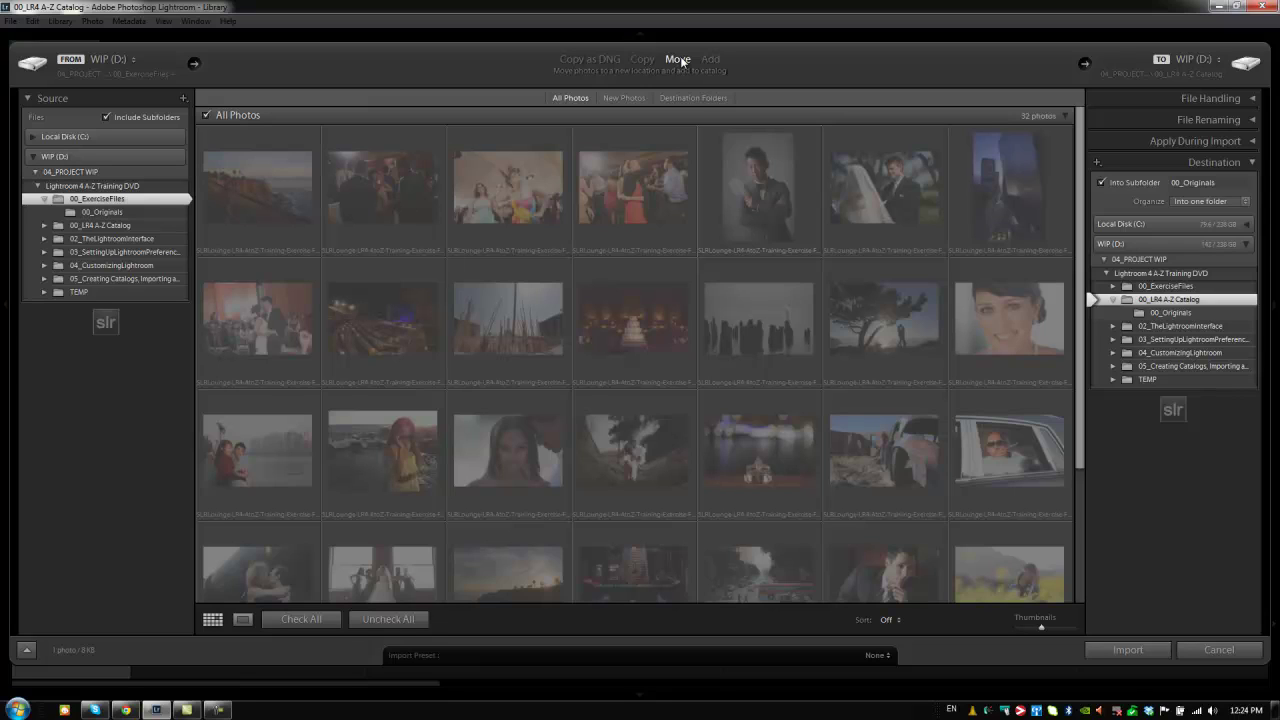
Switch to Add mode with the 00_Originals subfolder as source, listing 31 photos.
{"action": "left_click", "coordinate": [710, 59]}
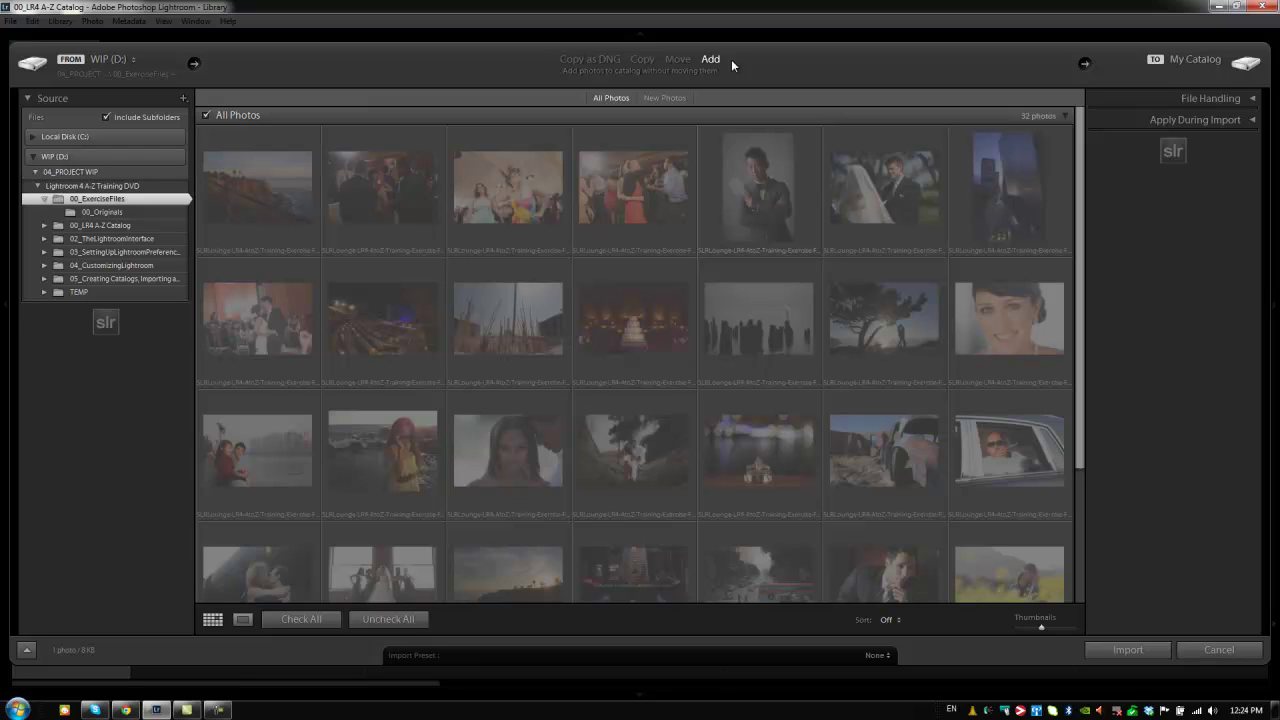
{"action": "left_click", "coordinate": [115, 213]}
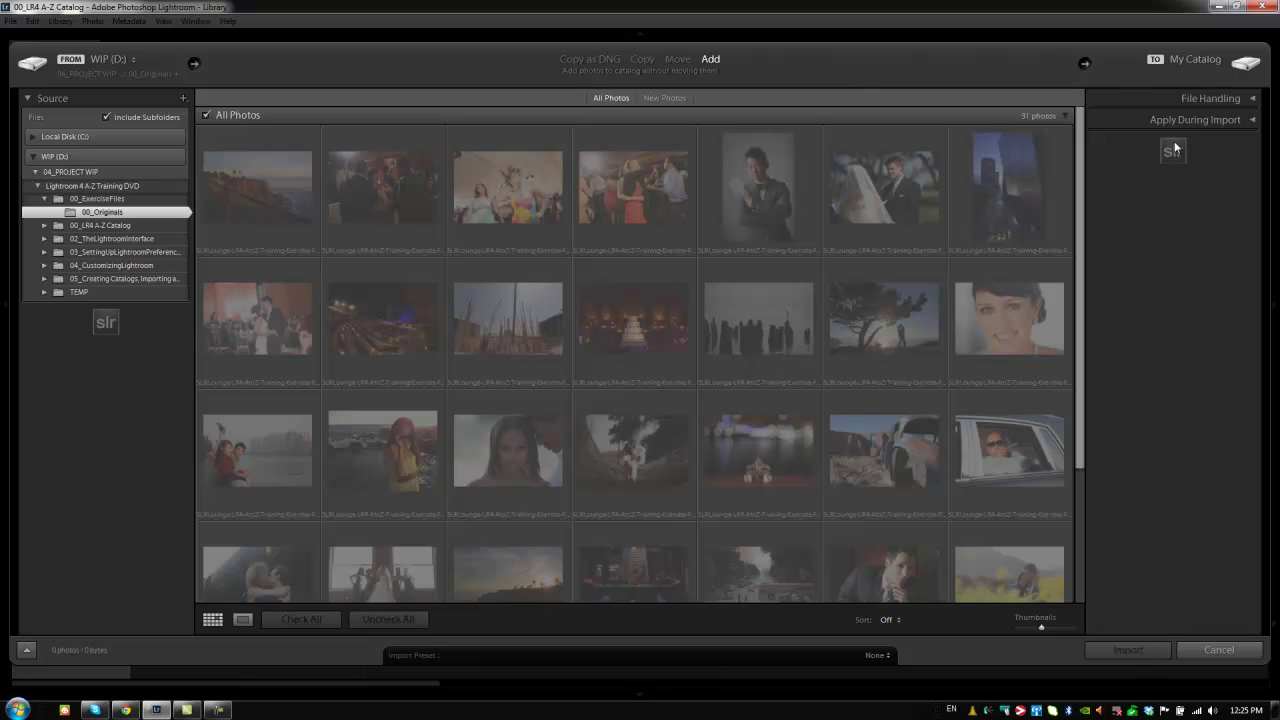
Use Copy mode into a 00_Originals subfolder of 00_LR4 A-Z Catalog, organized Into one folder.
{"action": "left_click", "coordinate": [642, 59]}
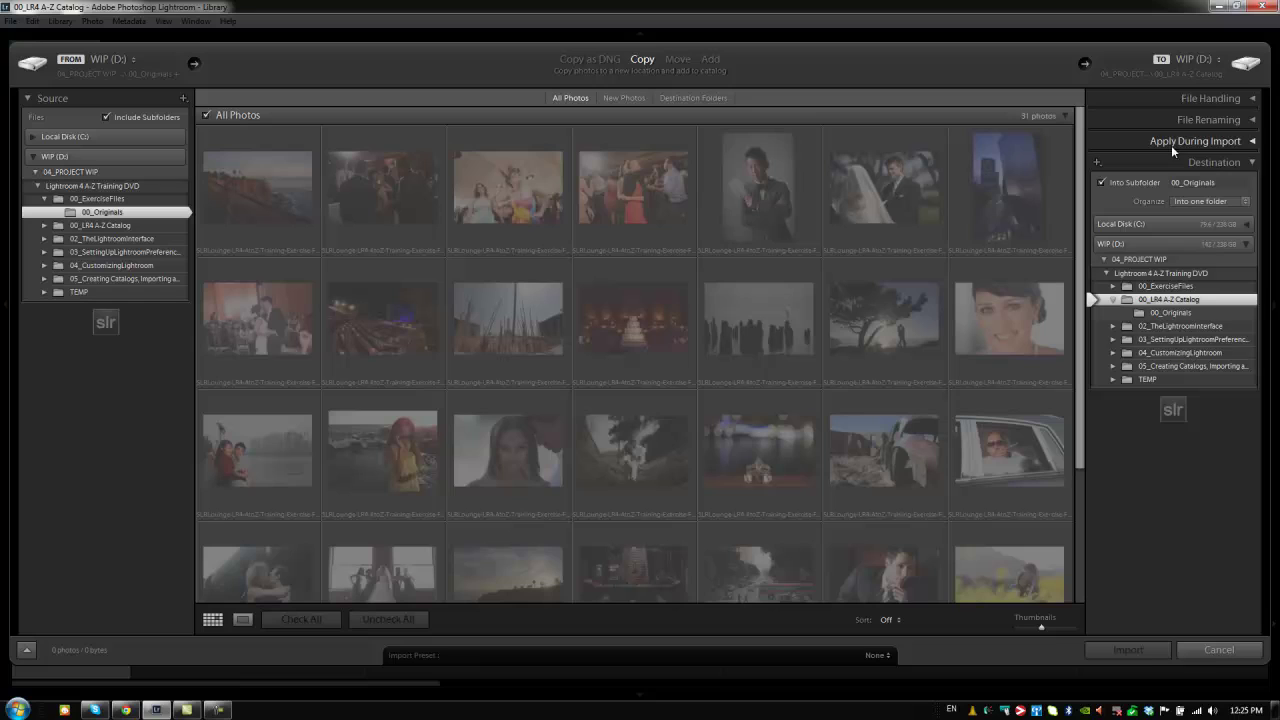
{"action": "left_click", "coordinate": [1123, 66]}
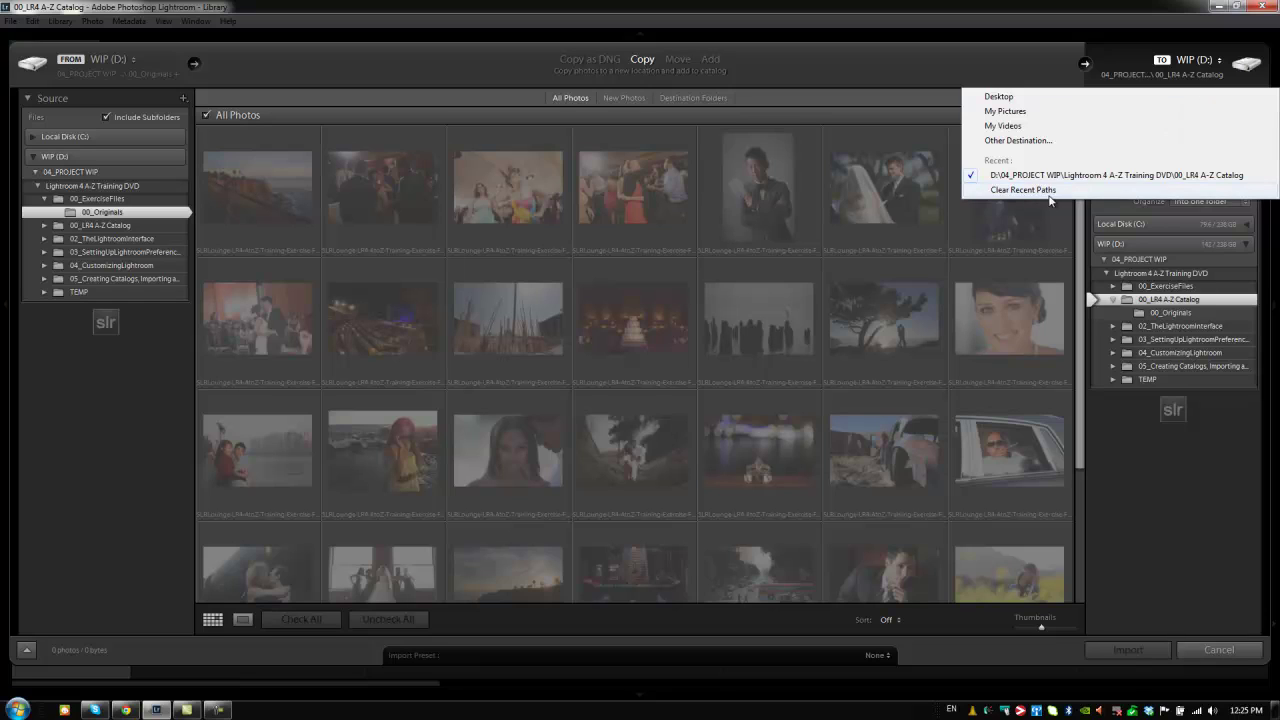
{"action": "left_click", "coordinate": [1036, 62]}
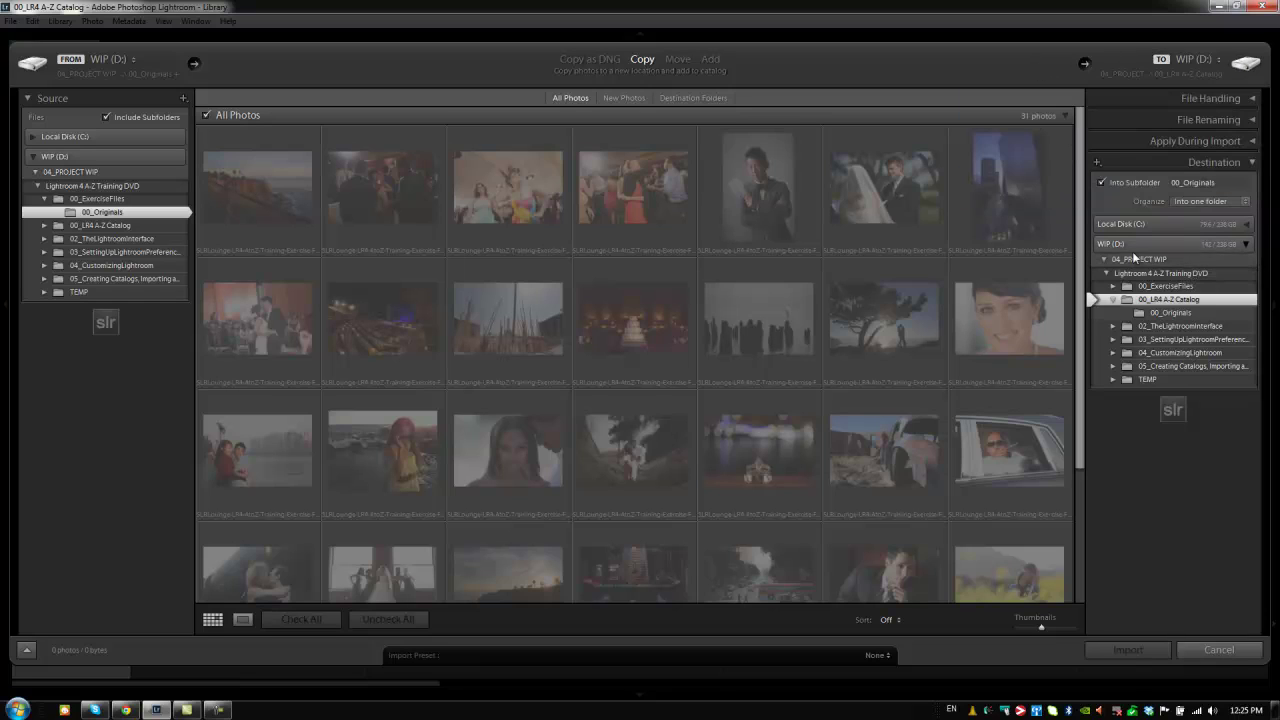
{"action": "left_click", "coordinate": [1181, 198]}
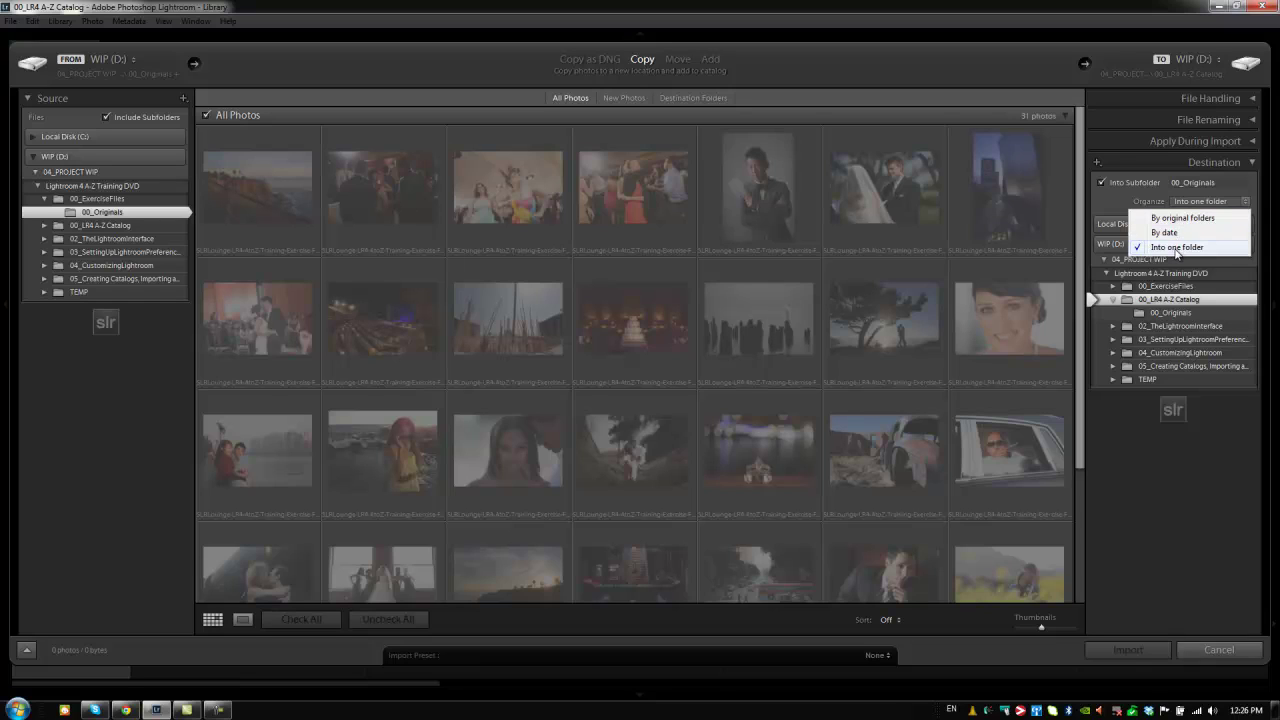
{"action": "left_click", "coordinate": [1185, 248]}
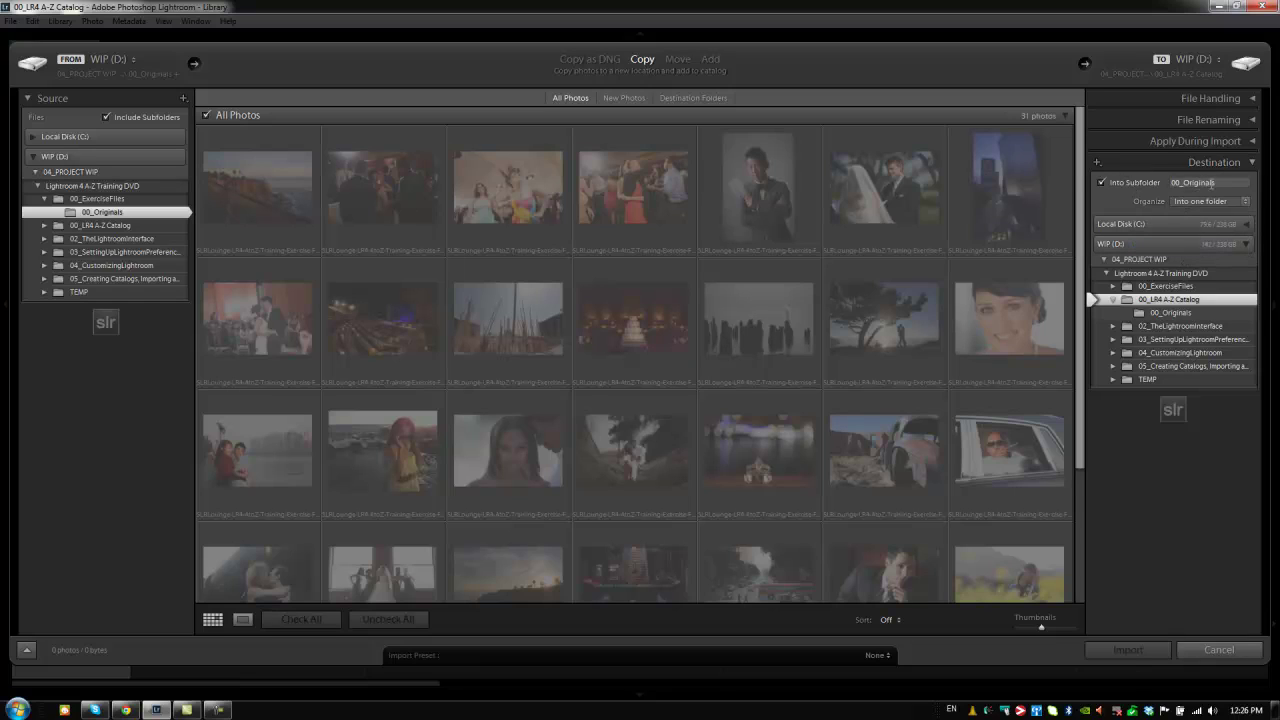
{"action": "left_click", "coordinate": [1250, 162]}
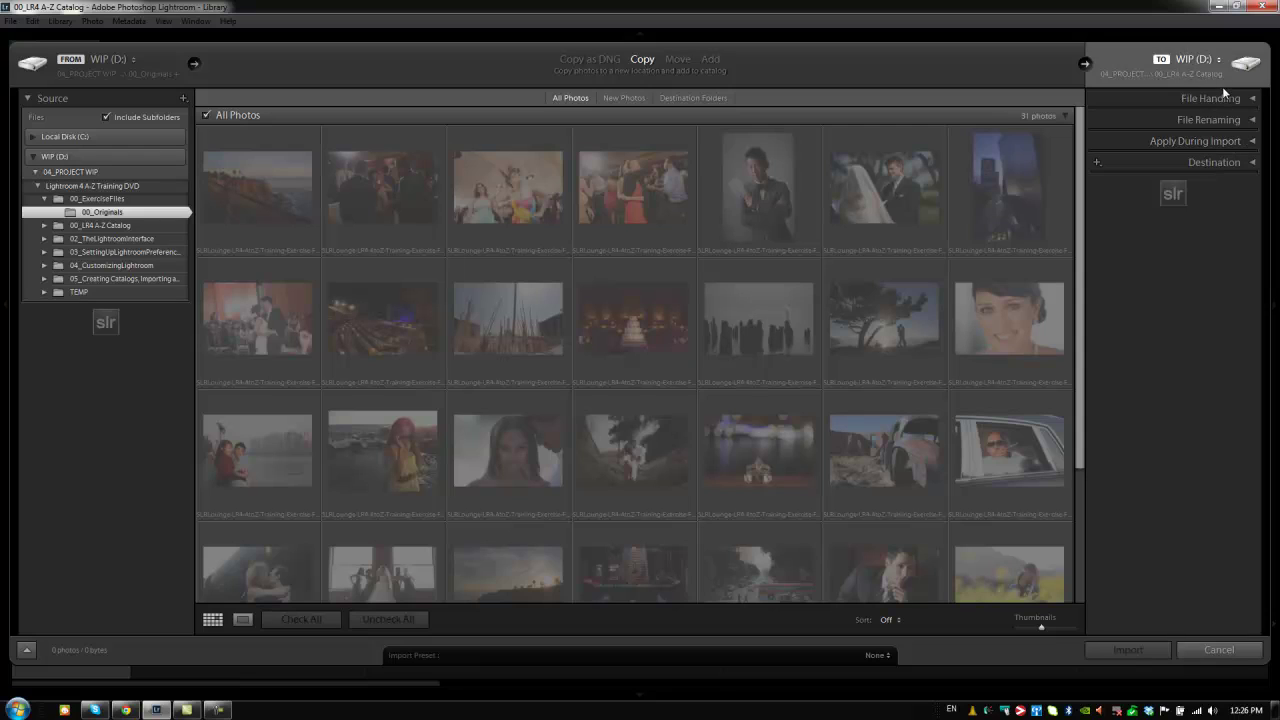
Set Render Previews in the File Handling panel to Minimal.
{"action": "left_click", "coordinate": [1251, 99]}
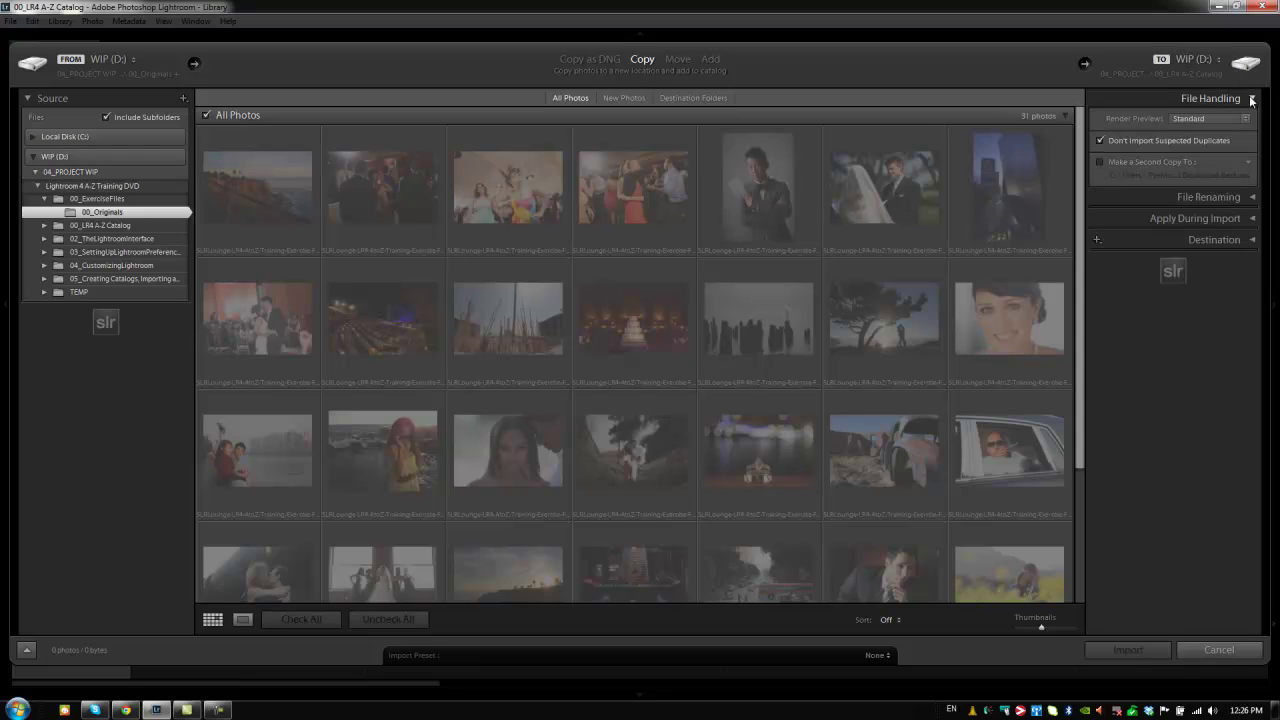
{"action": "left_click", "coordinate": [1184, 123]}
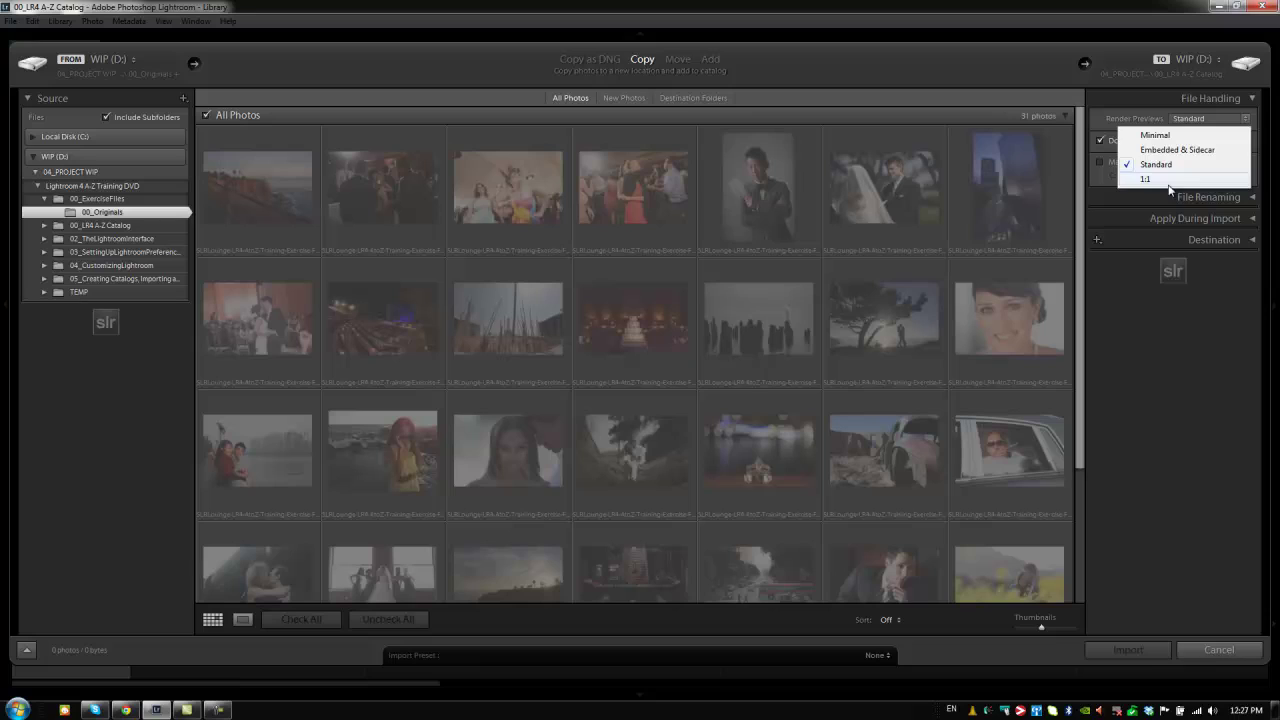
{"action": "left_click", "coordinate": [1198, 134]}
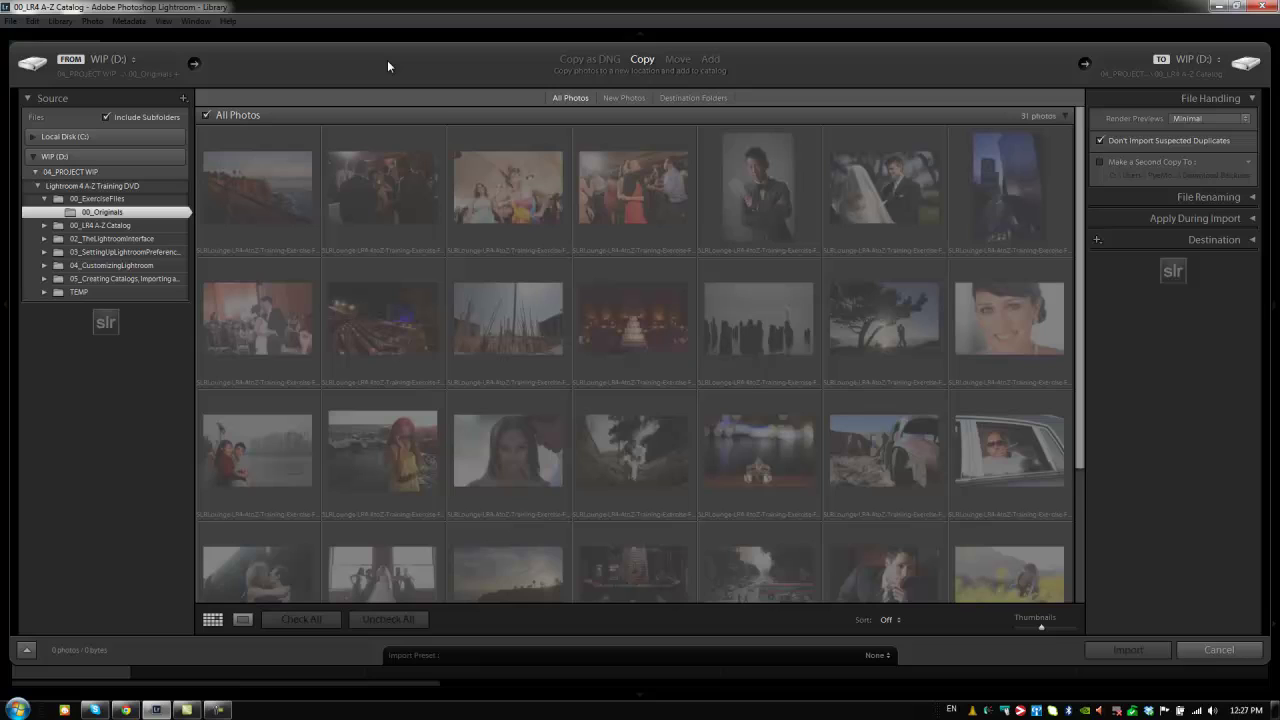
{"action": "left_click", "coordinate": [1189, 124]}
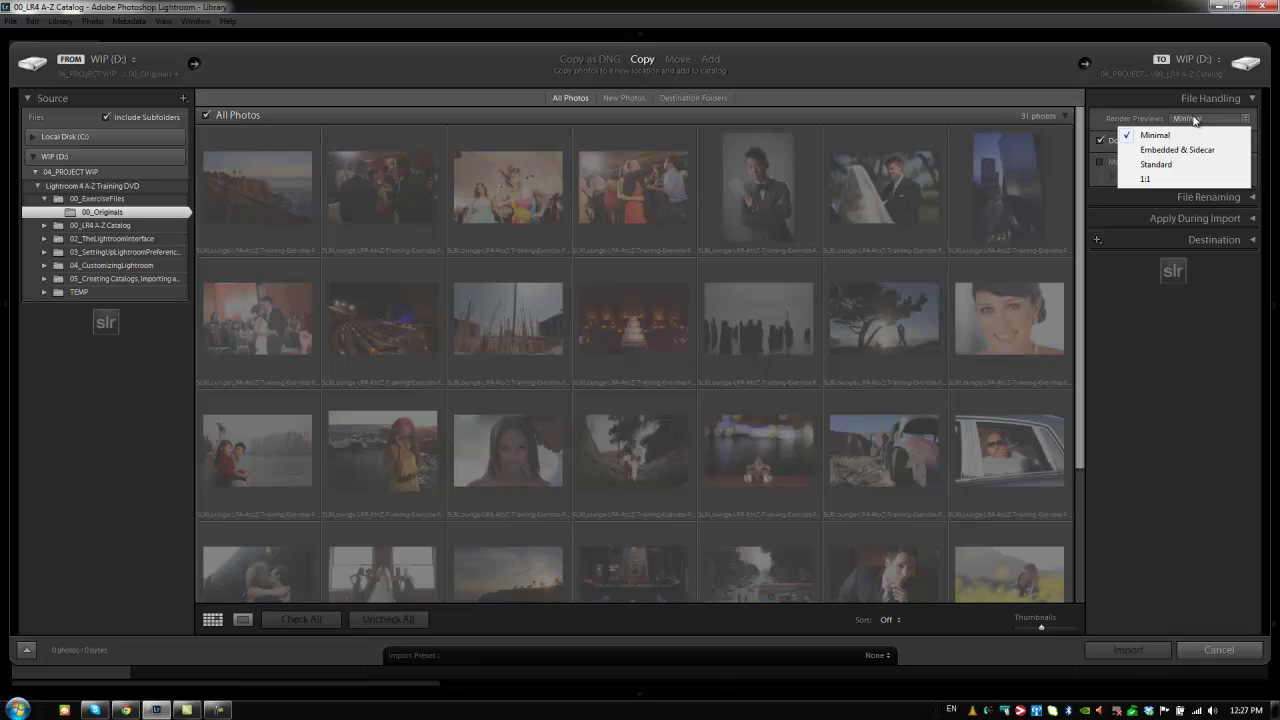
{"action": "left_click", "coordinate": [1194, 119]}
{"action": "left_click", "coordinate": [1195, 120]}
{"action": "left_click", "coordinate": [1195, 120]}
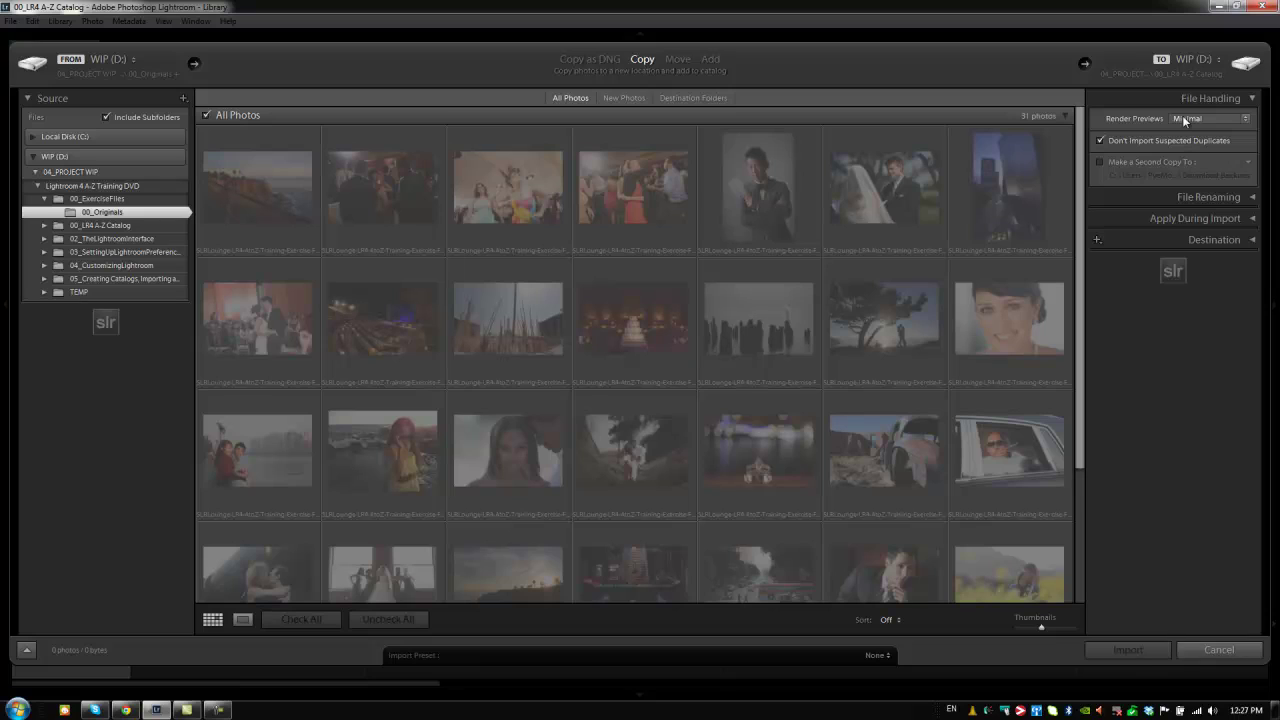
{"action": "left_click", "coordinate": [1182, 115]}
{"action": "left_click", "coordinate": [1180, 133]}
Keep Don't Import Suspected Duplicates on and Make a Second Copy To off, then collapse File Handling.
{"action": "left_click", "coordinate": [1101, 140]}
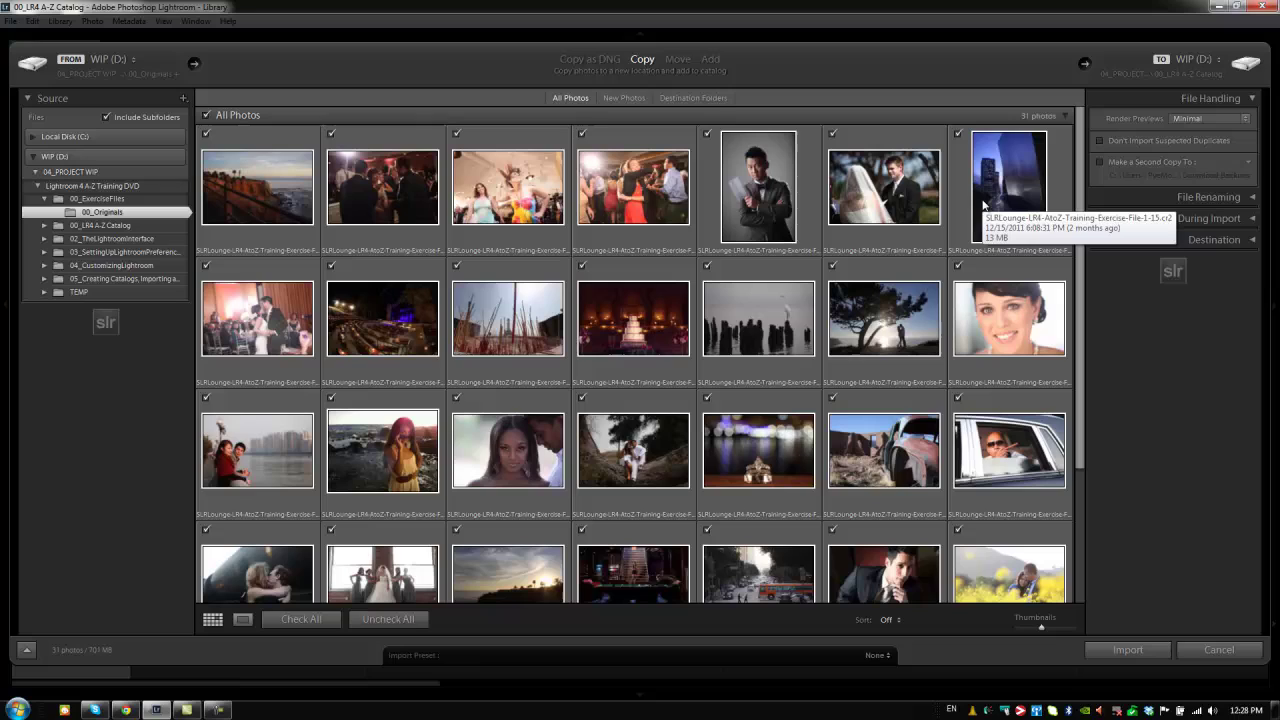
{"action": "left_click", "coordinate": [1100, 141]}
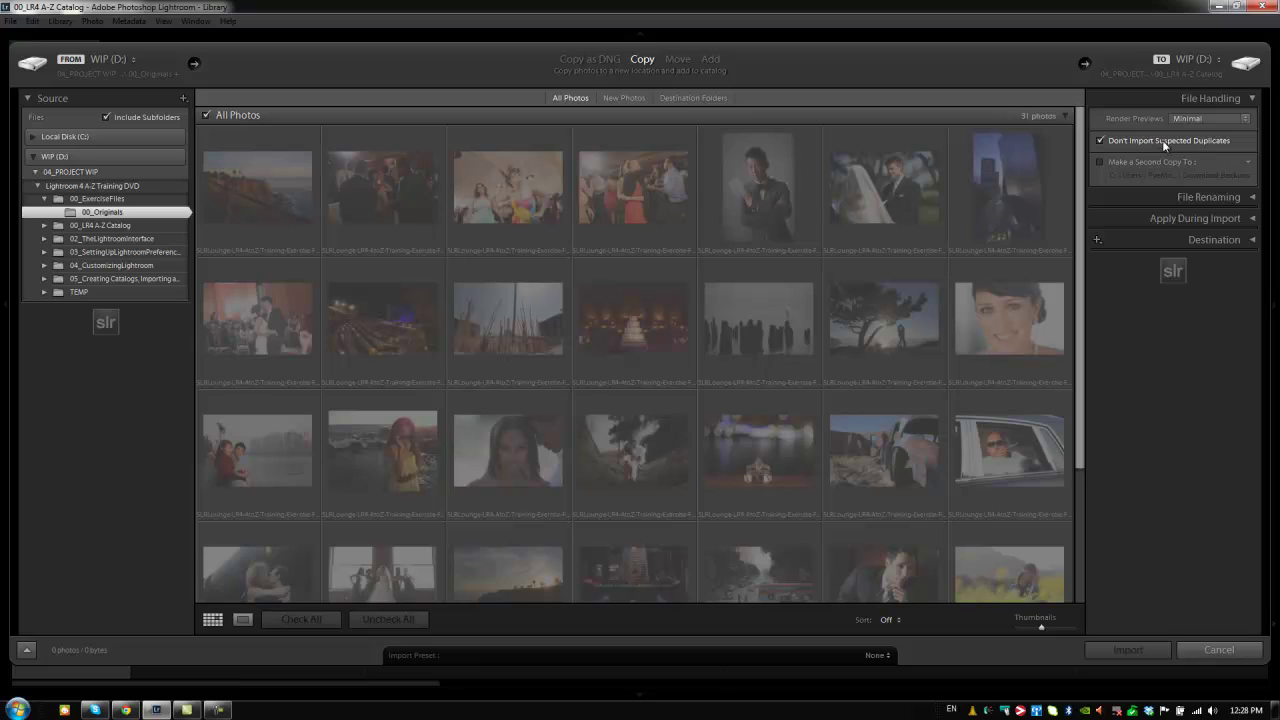
{"action": "left_click", "coordinate": [1100, 162]}
{"action": "left_click", "coordinate": [1102, 161]}
{"action": "left_click", "coordinate": [1250, 103]}
{"action": "left_click", "coordinate": [1249, 128]}
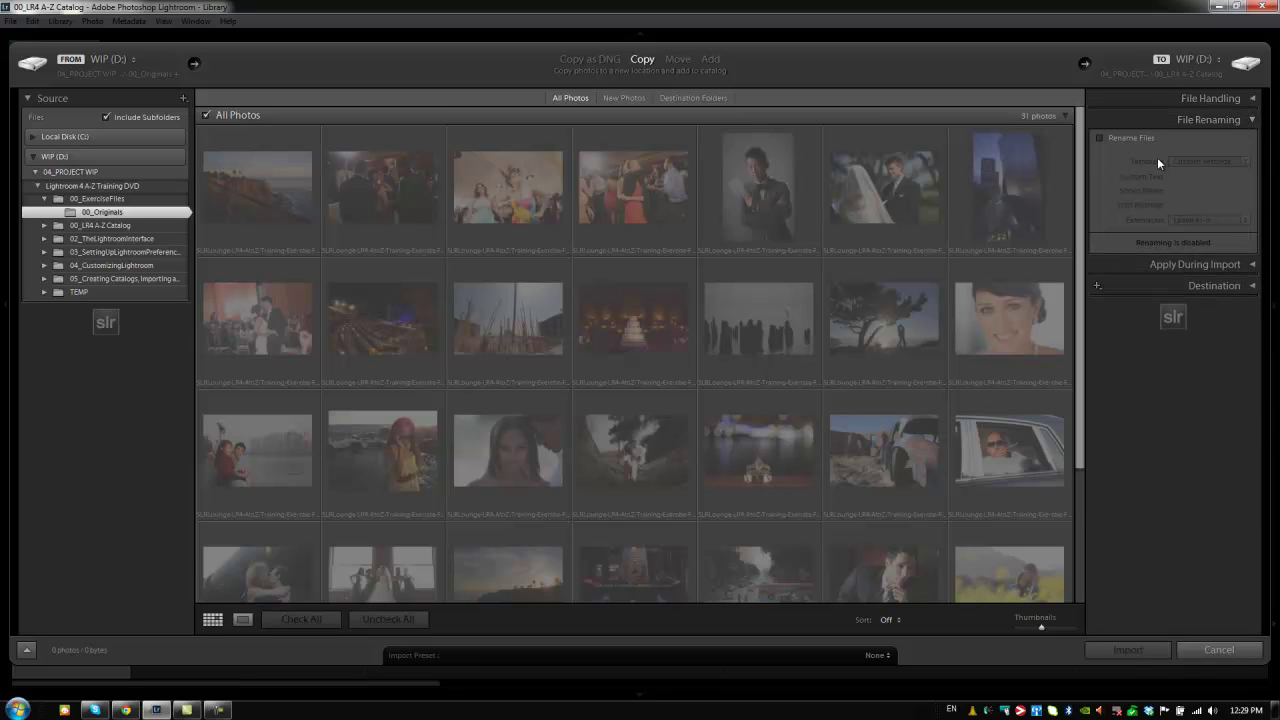
{"action": "left_click", "coordinate": [1119, 140]}
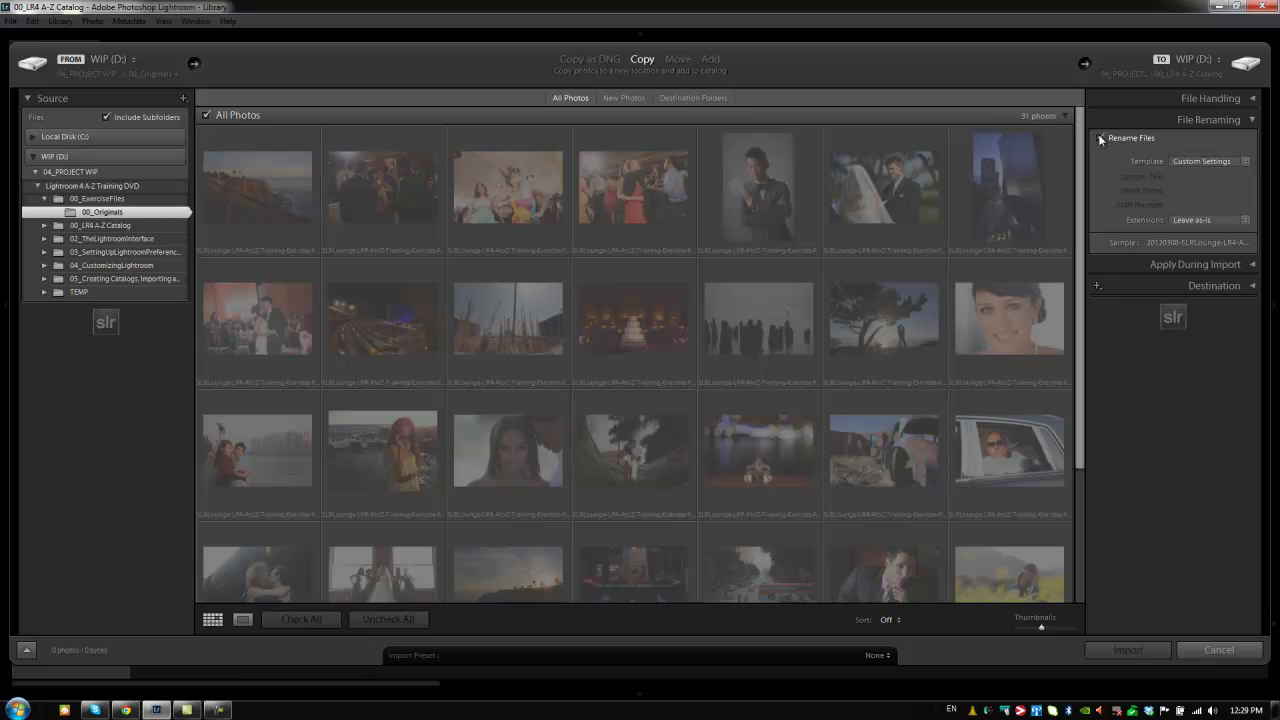
{"action": "left_click", "coordinate": [1183, 162]}
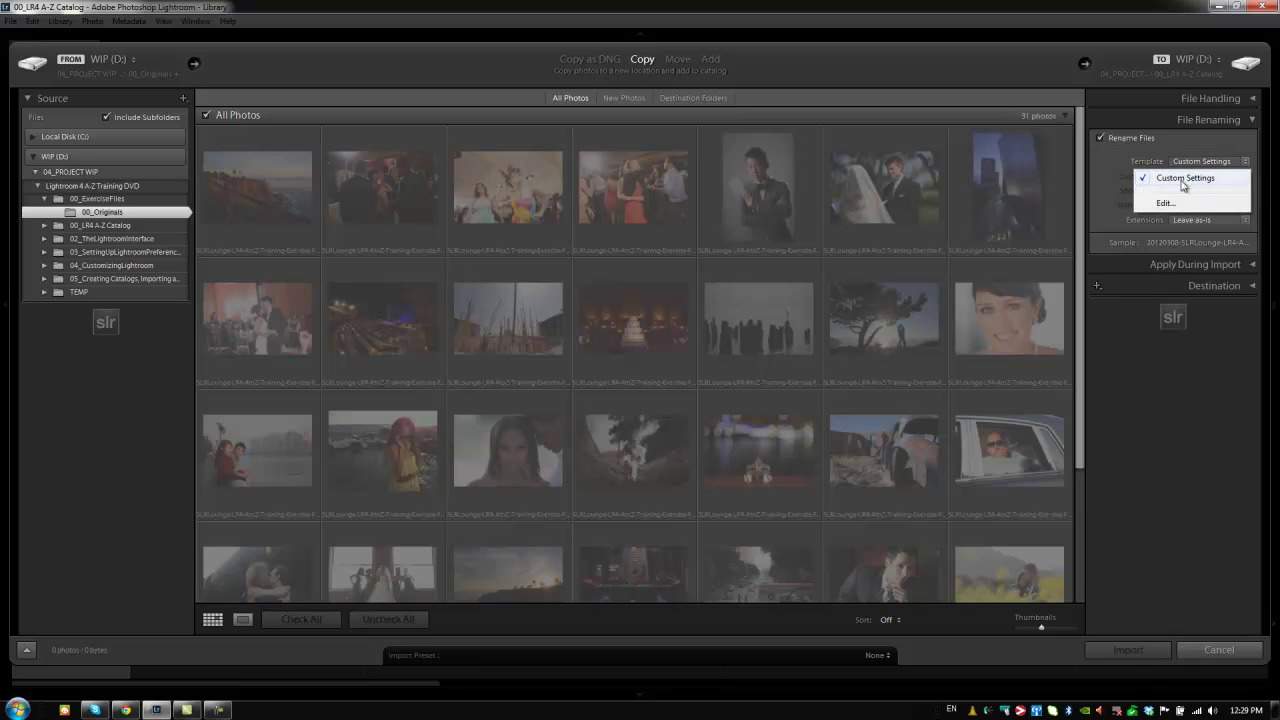
{"action": "left_click", "coordinate": [1170, 204]}
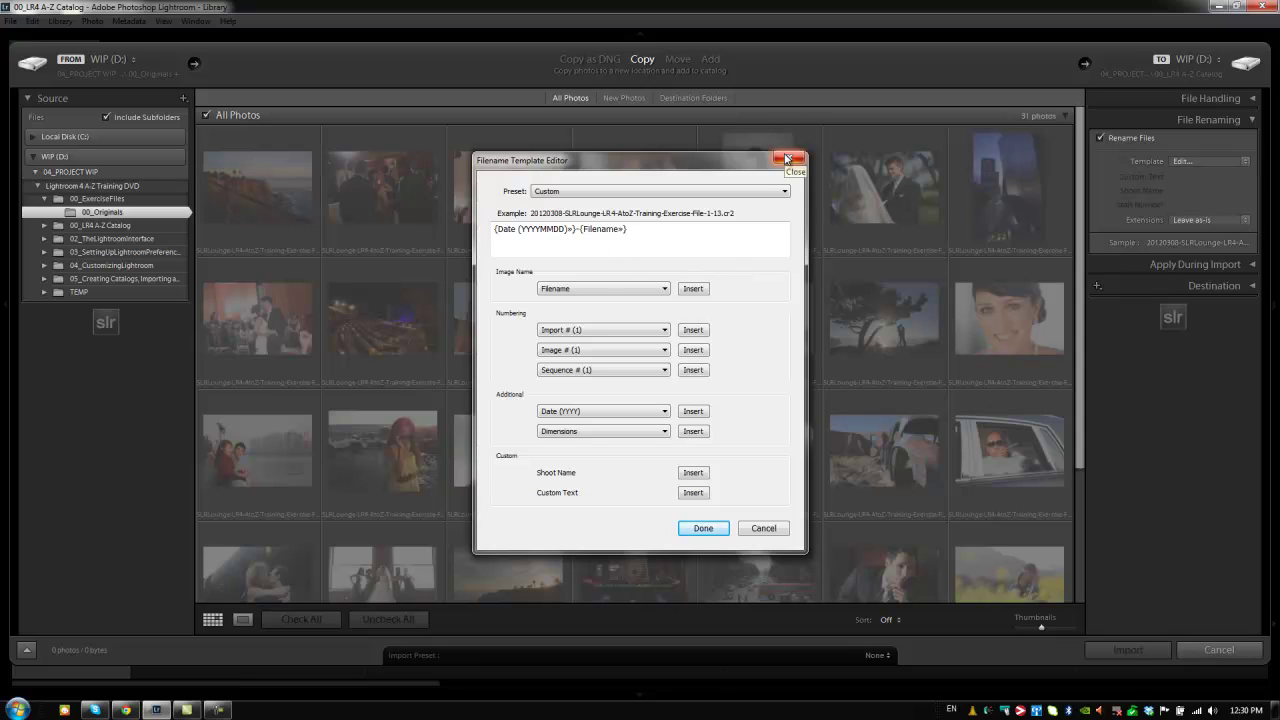
{"action": "left_click", "coordinate": [787, 158]}
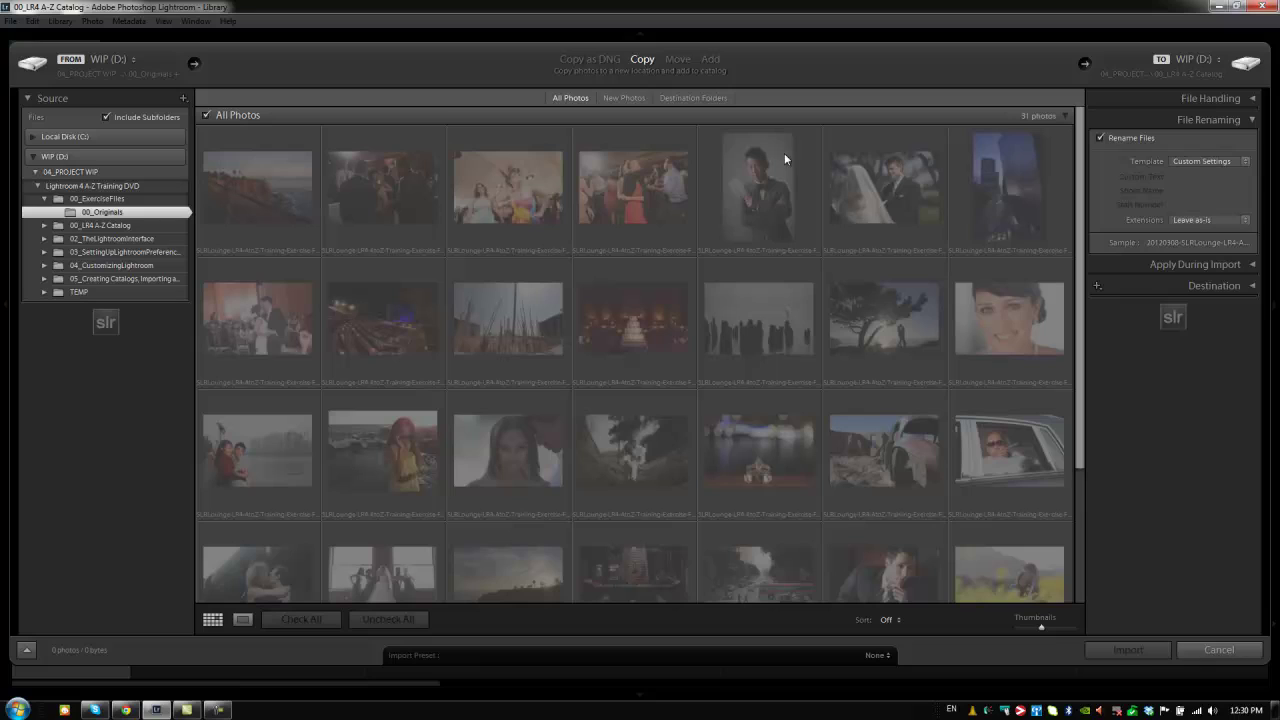
{"action": "left_click", "coordinate": [1191, 220]}
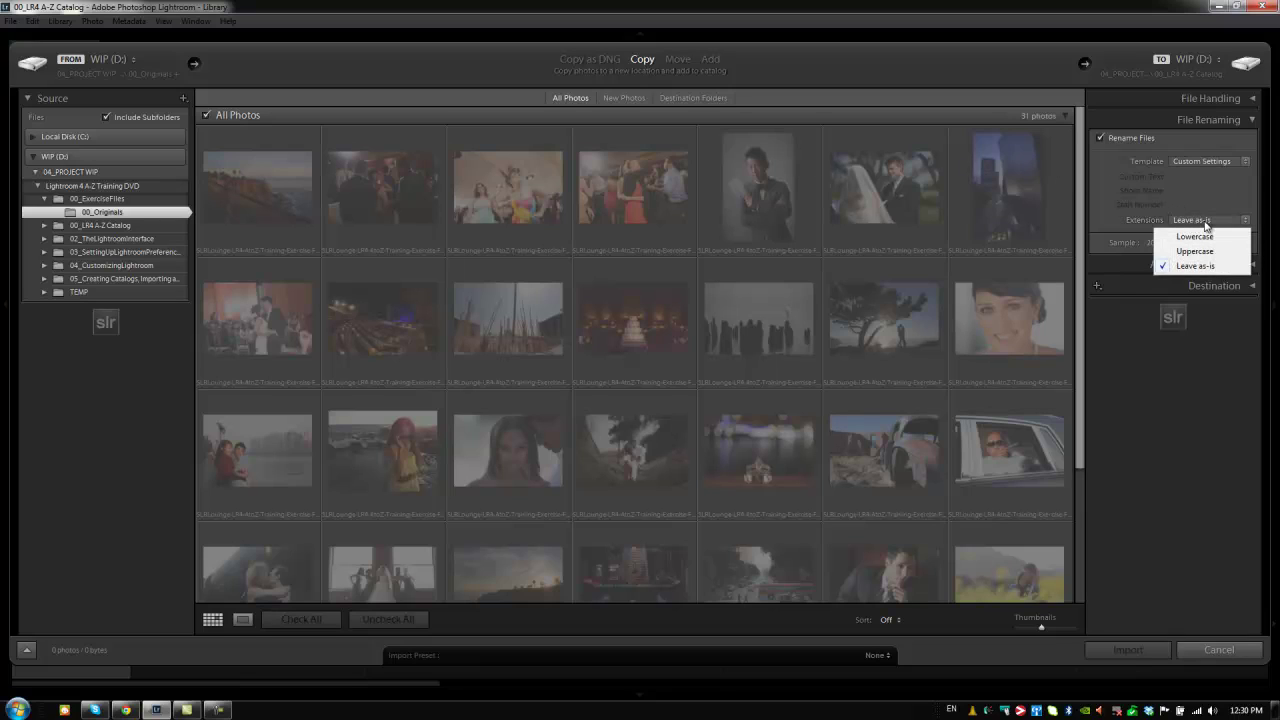
{"action": "left_click", "coordinate": [1186, 220]}
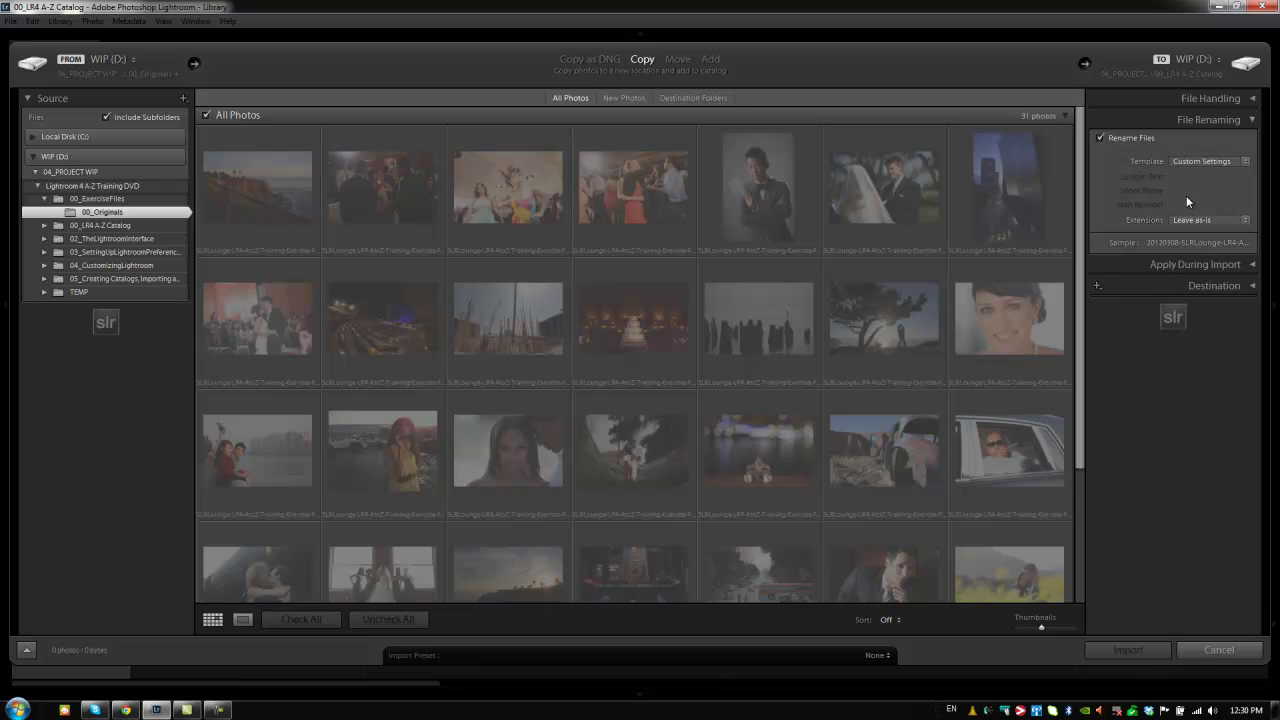
{"action": "left_click", "coordinate": [1102, 138]}
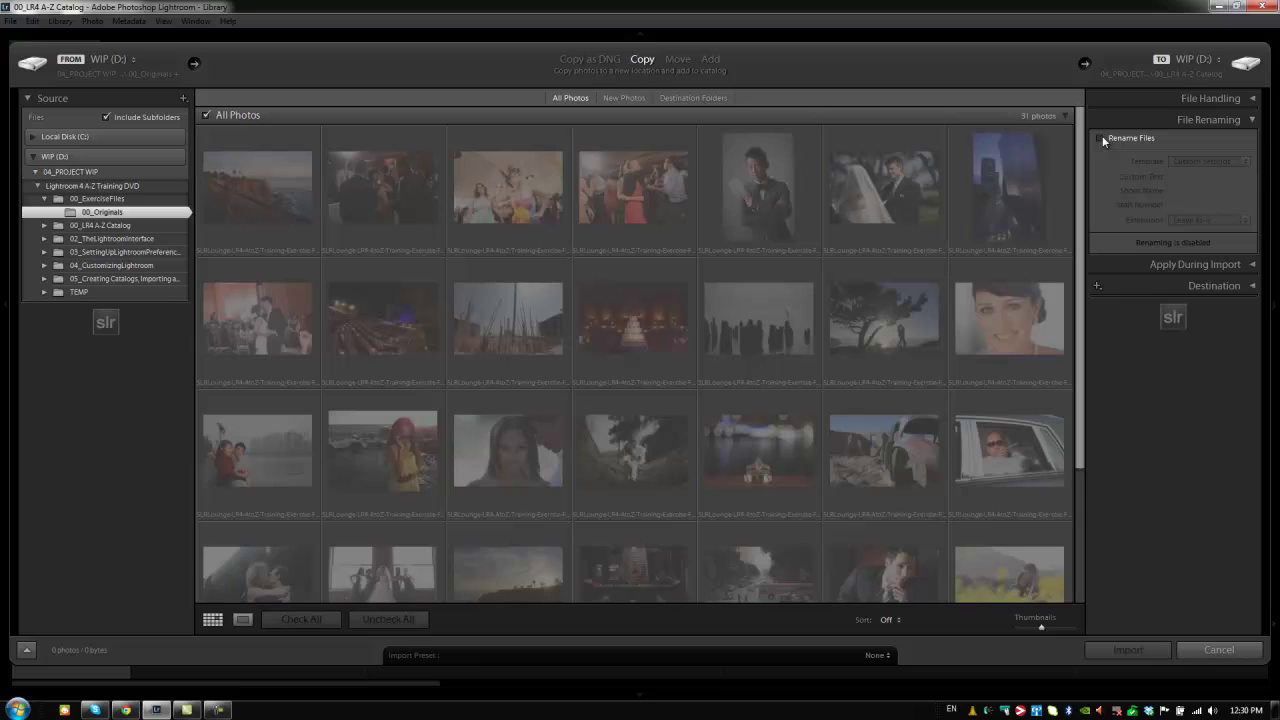
Keep Develop Settings at None and set the Metadata preset to SLR Lounge Generic.
{"action": "left_click", "coordinate": [1251, 120]}
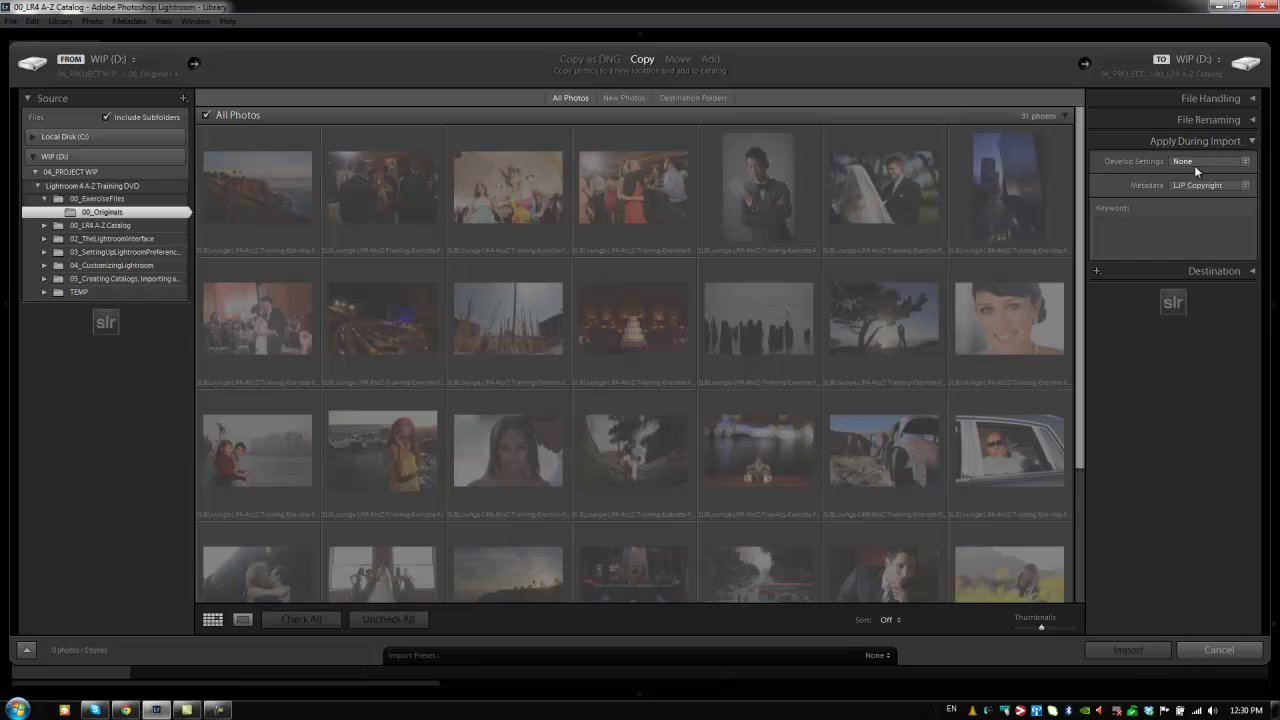
{"action": "left_click", "coordinate": [1193, 162]}
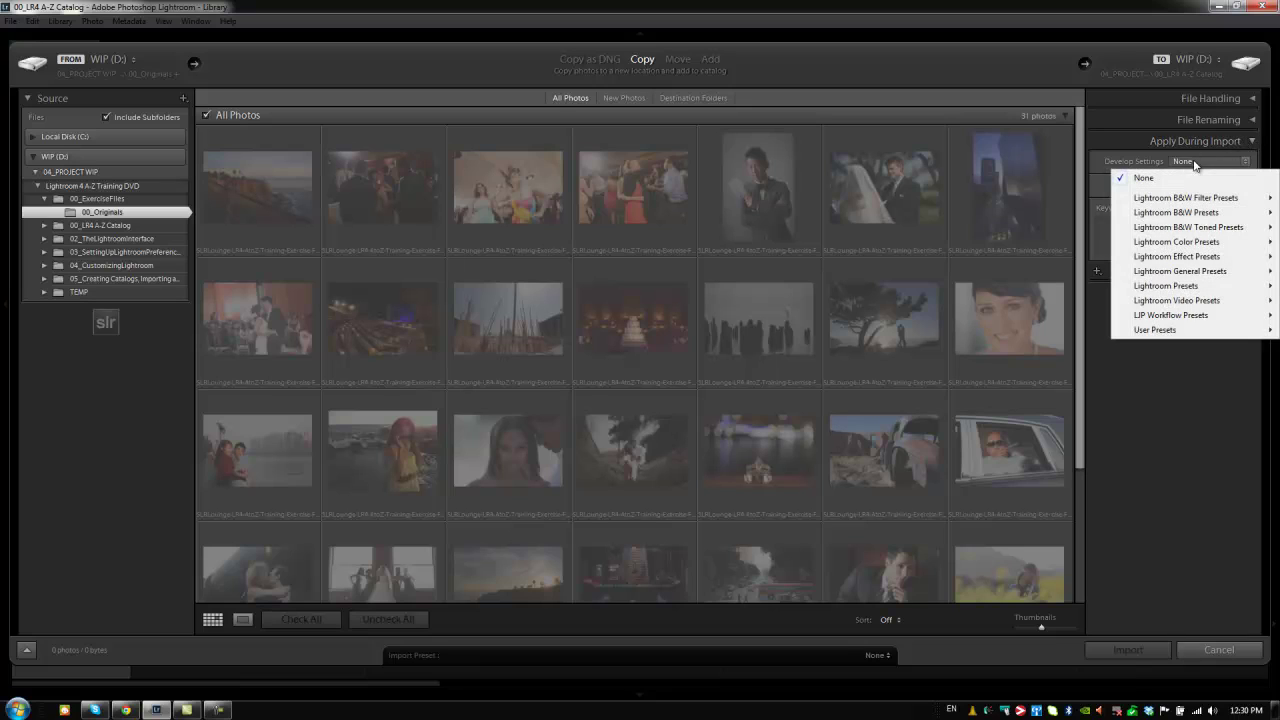
{"action": "left_click", "coordinate": [1148, 165]}
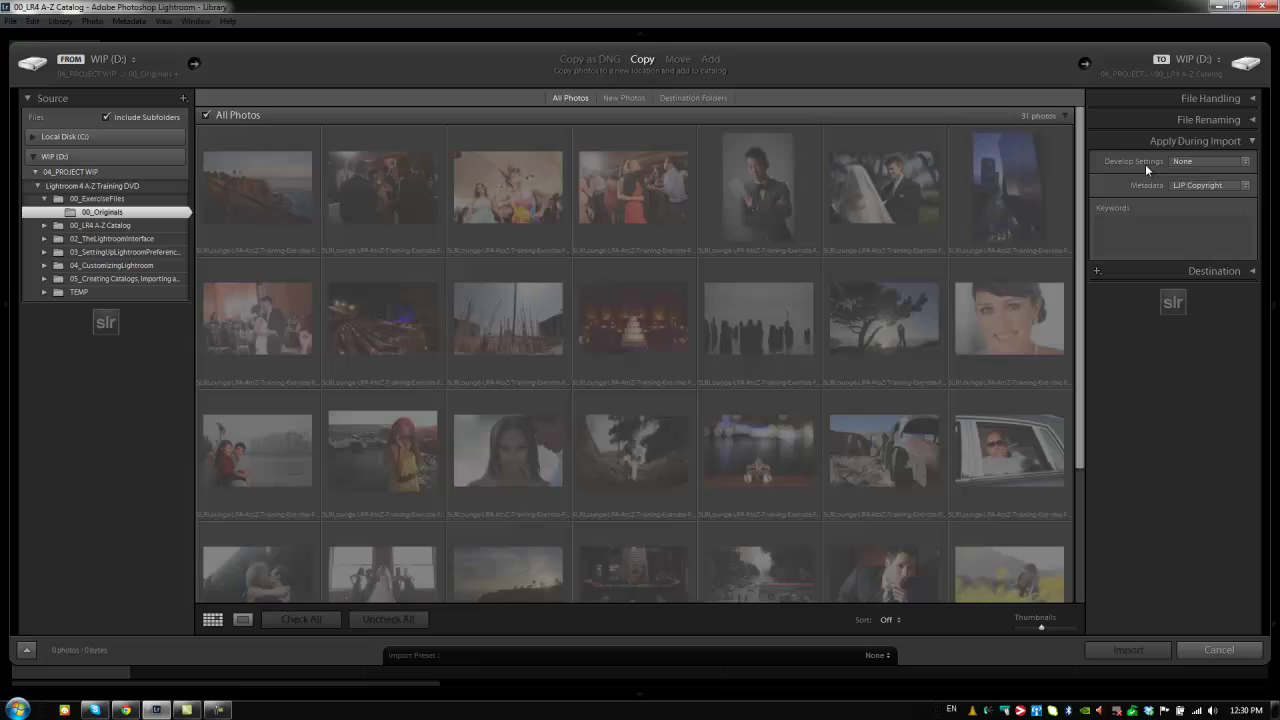
{"action": "left_click", "coordinate": [1194, 188]}
{"action": "left_click", "coordinate": [1165, 221]}
{"action": "left_click", "coordinate": [1186, 185]}
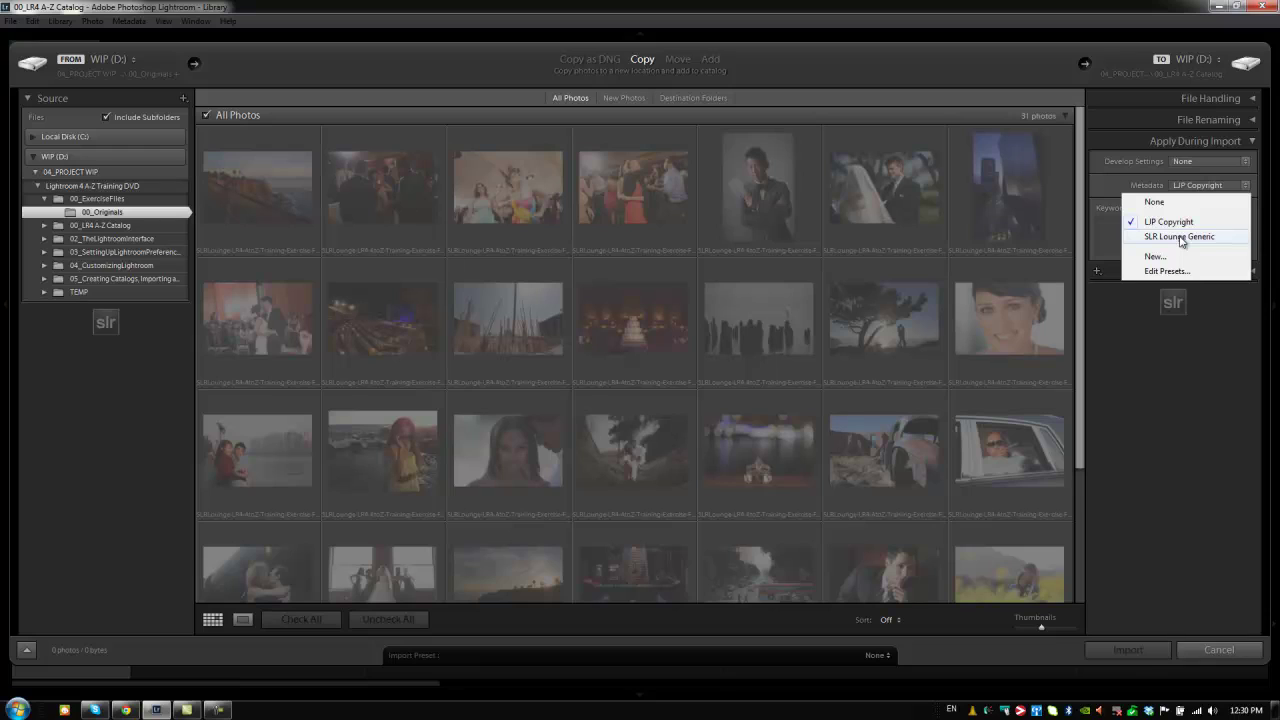
{"action": "left_click", "coordinate": [1181, 238]}
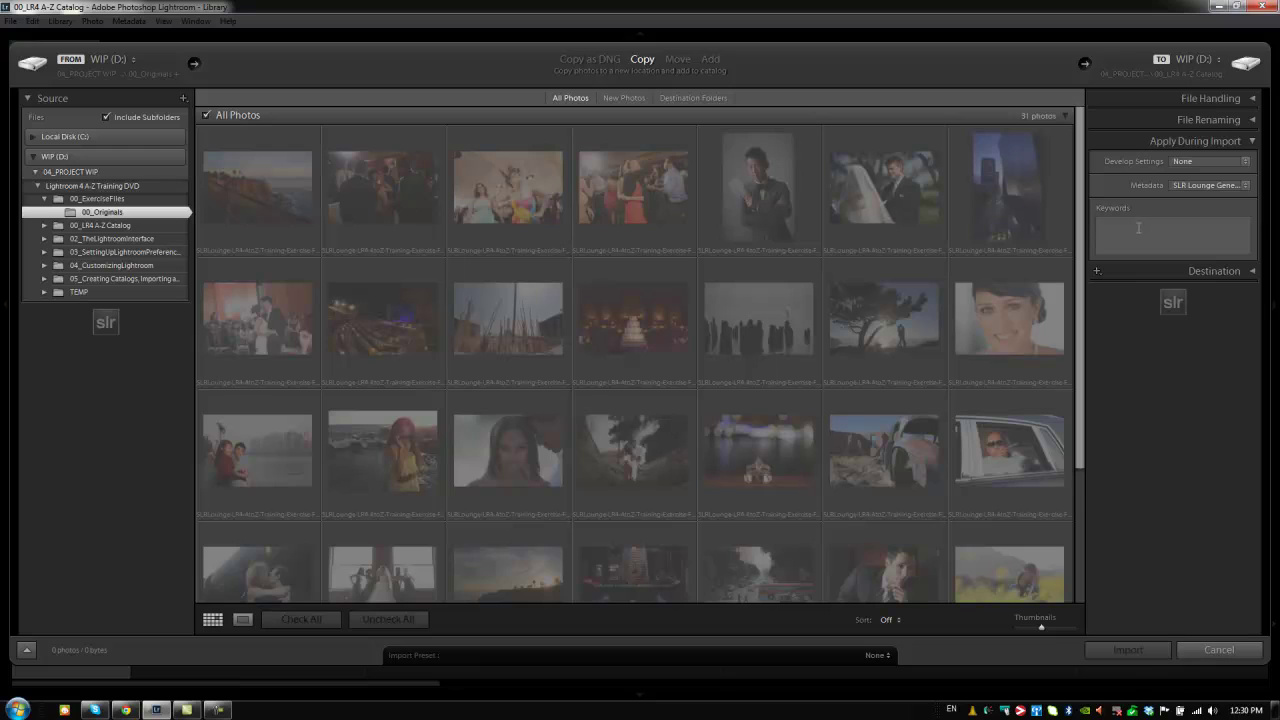
Enter keywords 'Shots, Canon 5D Mark II, Canon', then clear them so no keywords are applied.
{"action": "left_click", "coordinate": [1177, 246]}
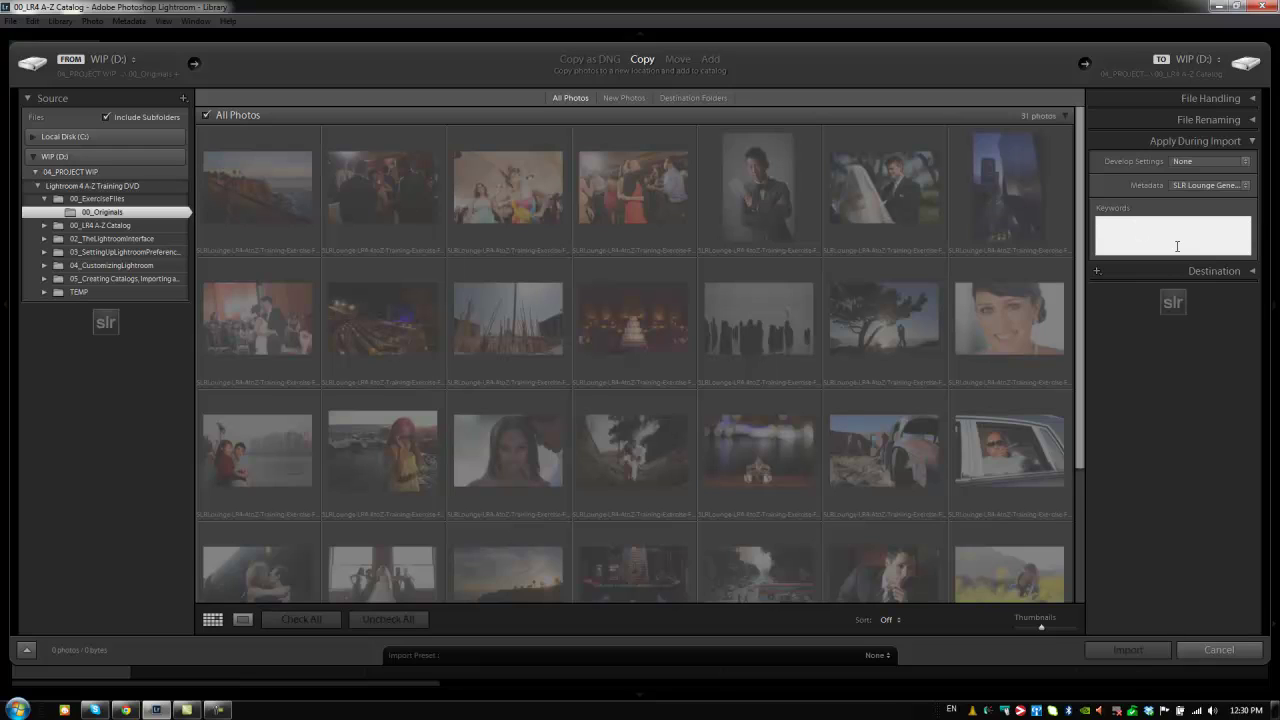
{"action": "type", "text": "S"}
{"action": "key", "text": "BackSpace"}
{"action": "key", "text": "BackSpace"}
{"action": "type", "text": "Shots, Canon 5D Mark II, Canon"}
{"action": "key", "text": "ctrl+a"}
{"action": "key", "text": "BackSpace"}
{"action": "left_click", "coordinate": [1195, 141]}
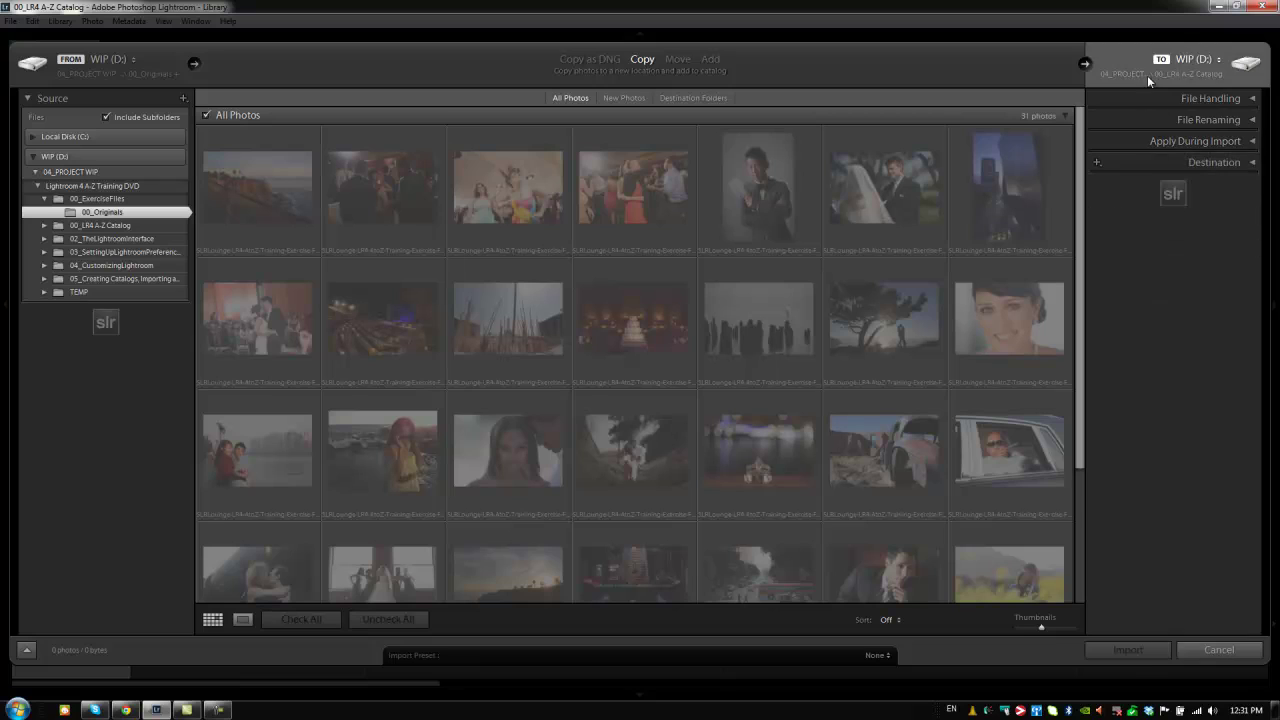